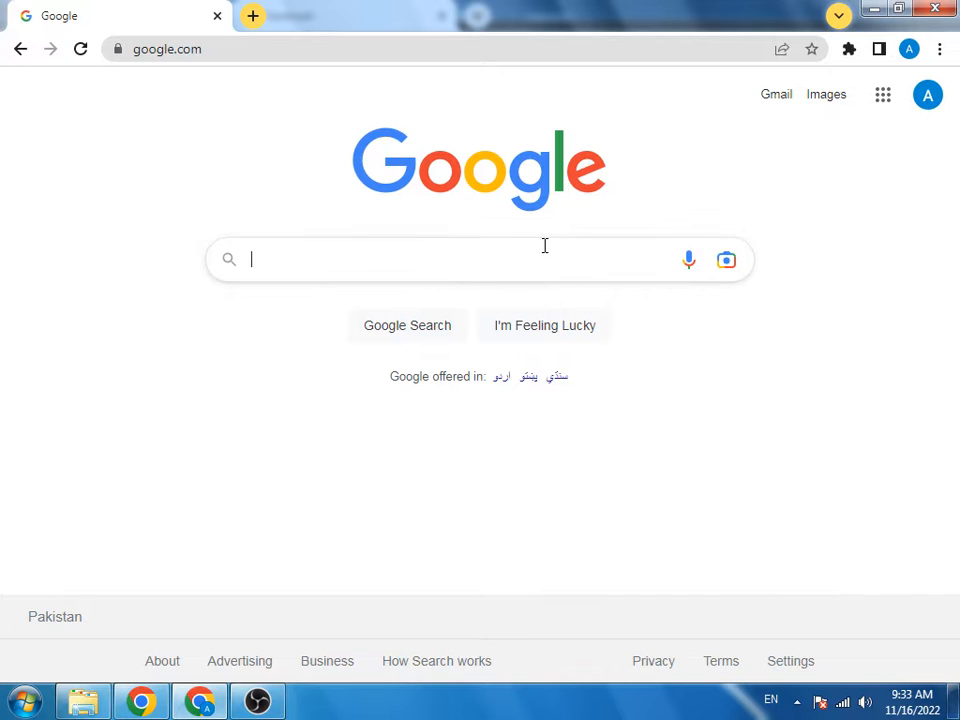
Step: Show the Google apps list and scroll down until Blogger appears
{"action": "left_click", "coordinate": [892, 100]}
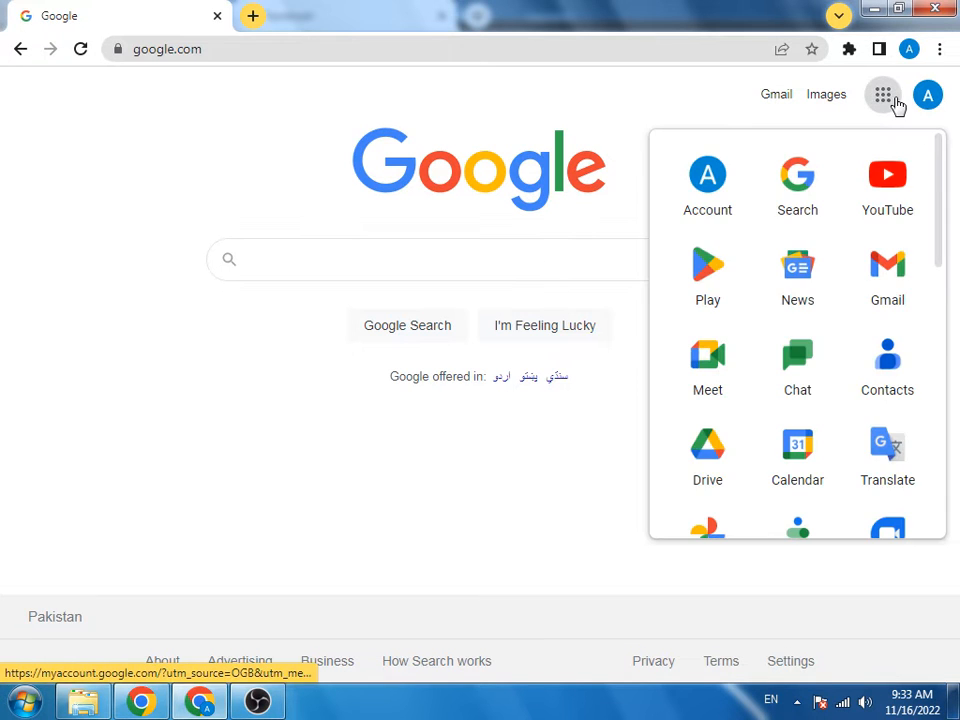
{"action": "scroll", "coordinate": [820, 250], "scroll_direction": "down", "scroll_amount": 3}
{"action": "scroll", "coordinate": [805, 300], "scroll_direction": "down", "scroll_amount": 2}
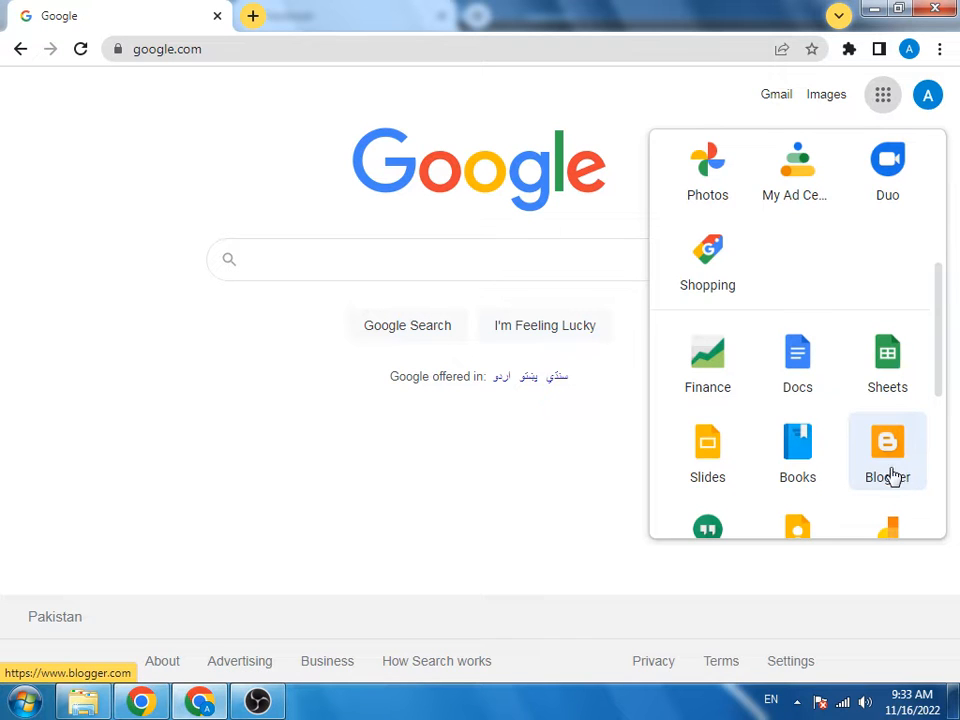
Step: Search Google for 'blogger.com', fixing the 'bkogger' typo, and open the Blogger.com result
{"action": "left_click", "coordinate": [544, 270]}
{"action": "type", "text": "b"}
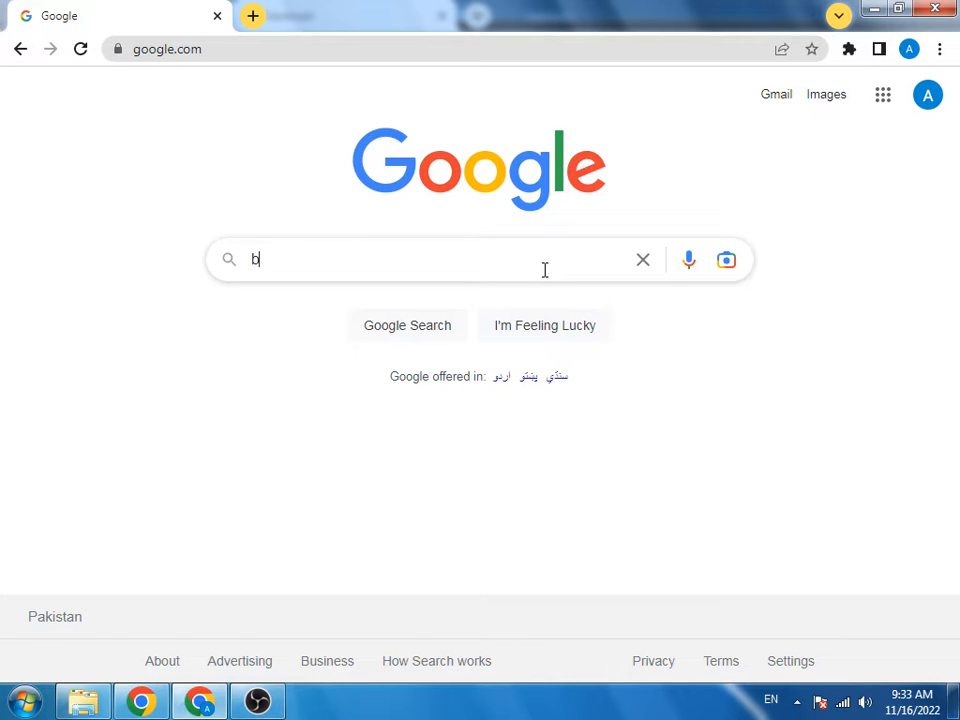
{"action": "type", "text": "kogger.com"}
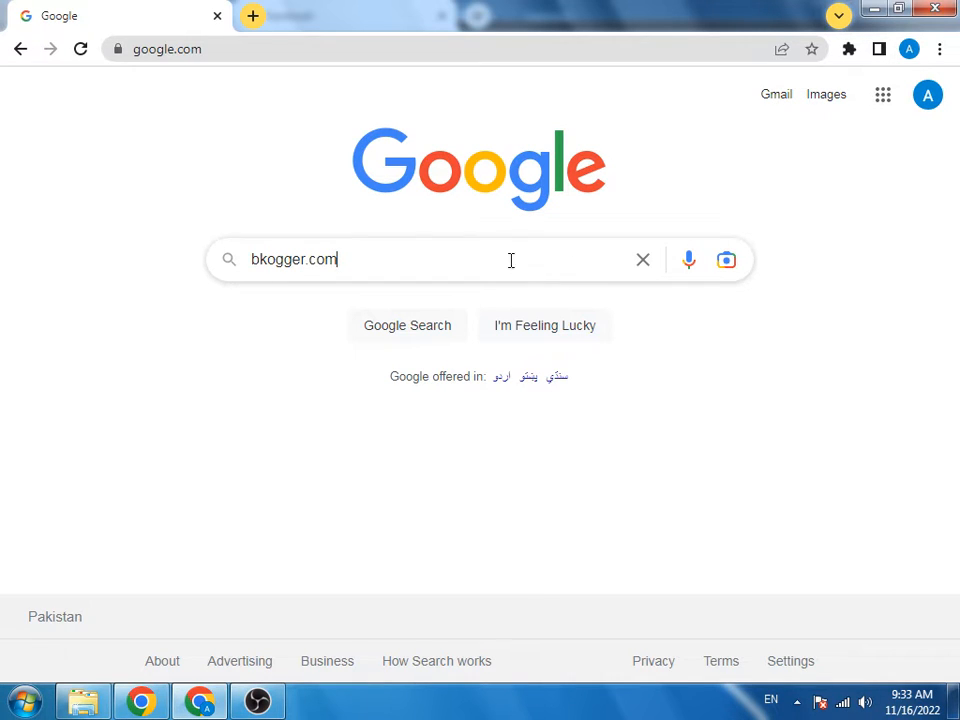
{"action": "left_click", "coordinate": [264, 259]}
{"action": "key", "text": "BackSpace"}
{"action": "type", "text": "l"}
{"action": "left_click_drag", "start_coordinate": [257, 263], "coordinate": [265, 259]}
{"action": "type", "text": "l"}
{"action": "key", "text": "Return"}
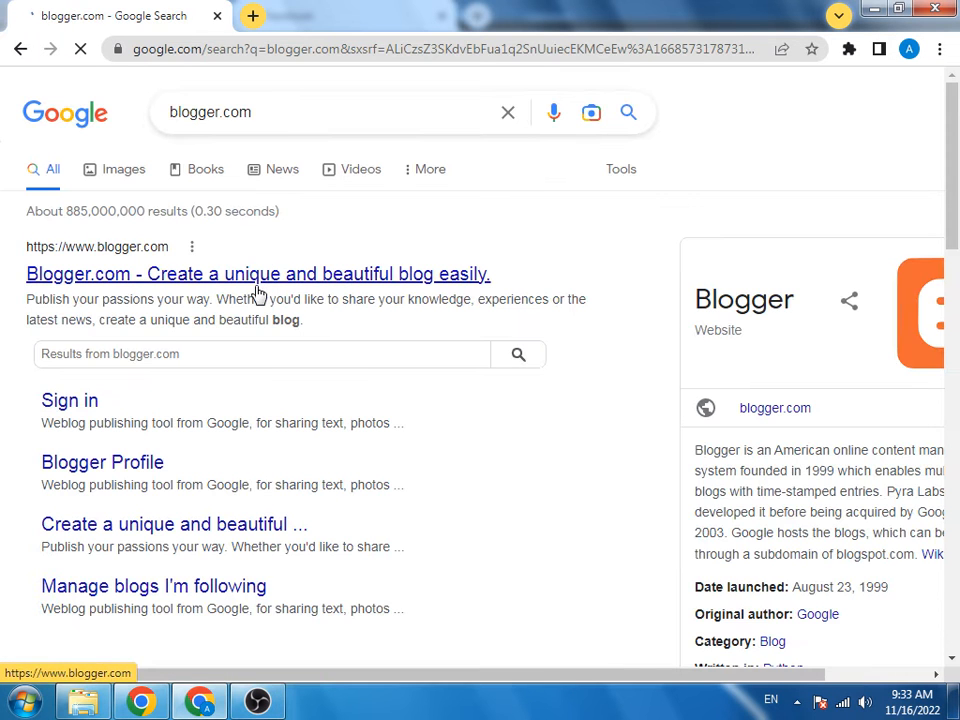
{"action": "left_click", "coordinate": [258, 285]}
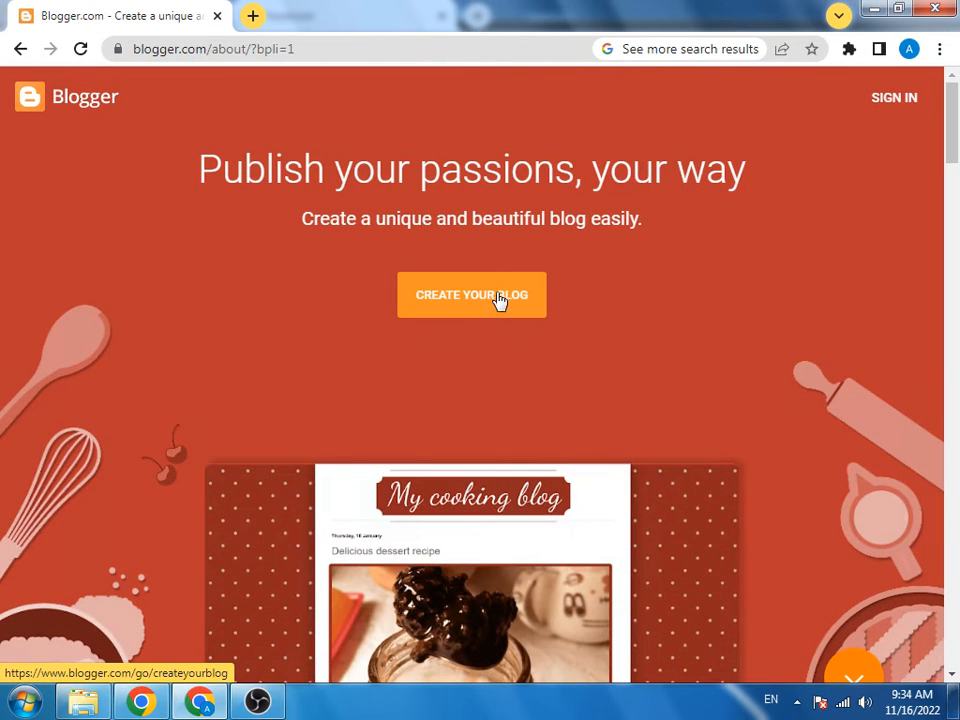
Step: Start creating a blog and sign in with the existing Google account and its password
{"action": "left_click", "coordinate": [501, 302]}
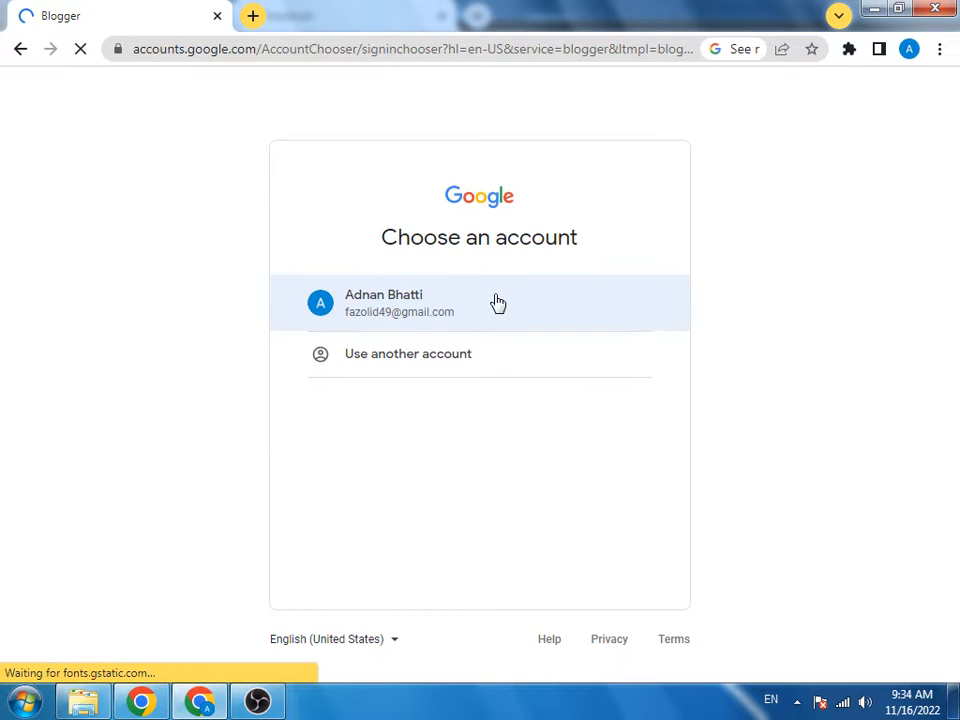
{"action": "left_click", "coordinate": [430, 310]}
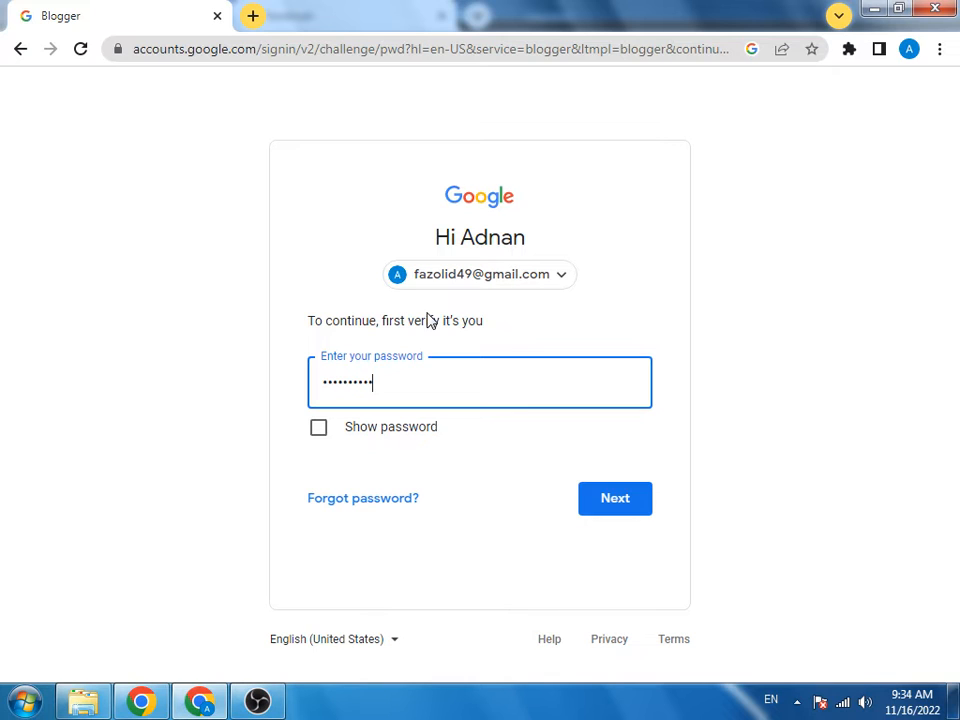
{"action": "key", "text": "Return"}
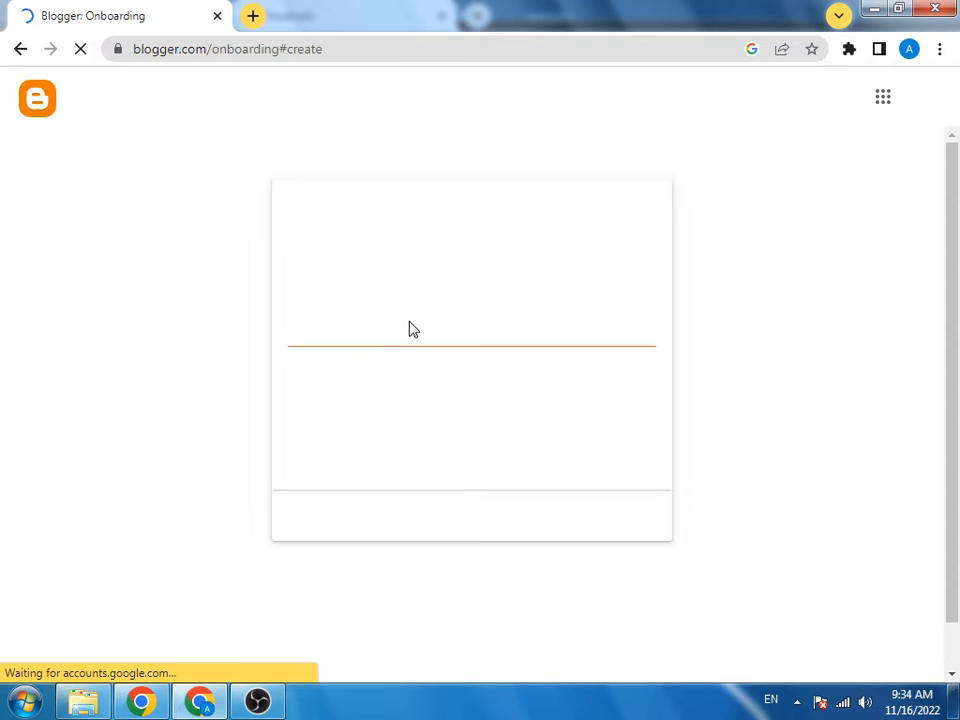
Step: Title the blog 'All recipes' with a capital A and continue to the address step
{"action": "scroll", "coordinate": [383, 342], "scroll_direction": "down", "scroll_amount": 3}
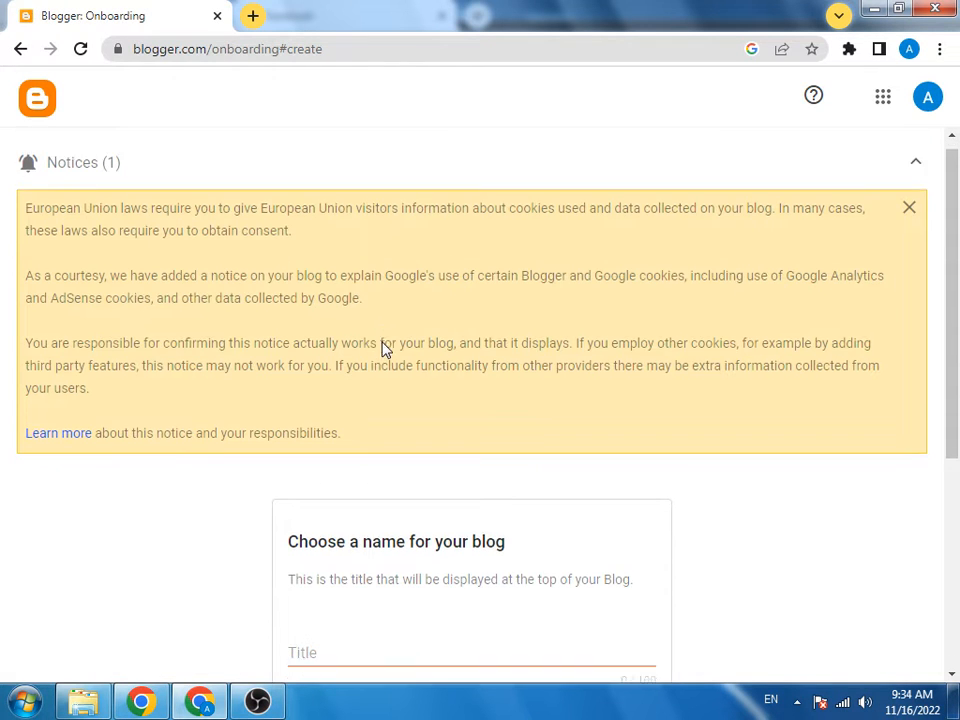
{"action": "left_click", "coordinate": [383, 393]}
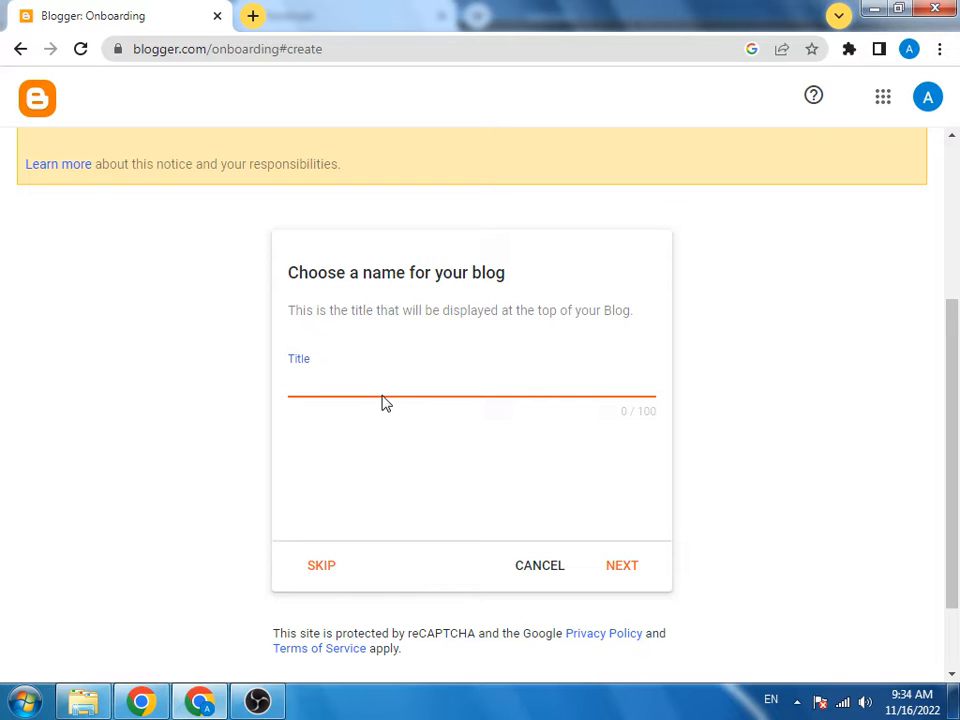
{"action": "type", "text": "all recipes"}
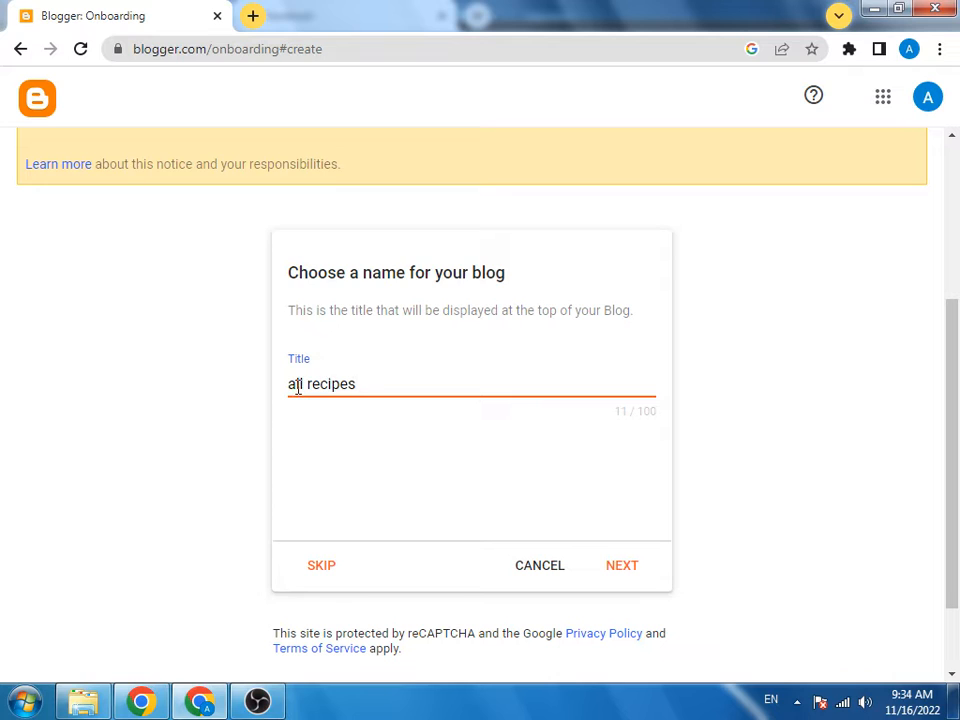
{"action": "left_click_drag", "start_coordinate": [297, 388], "coordinate": [281, 390]}
{"action": "type", "text": "a"}
{"action": "key", "text": "BackSpace"}
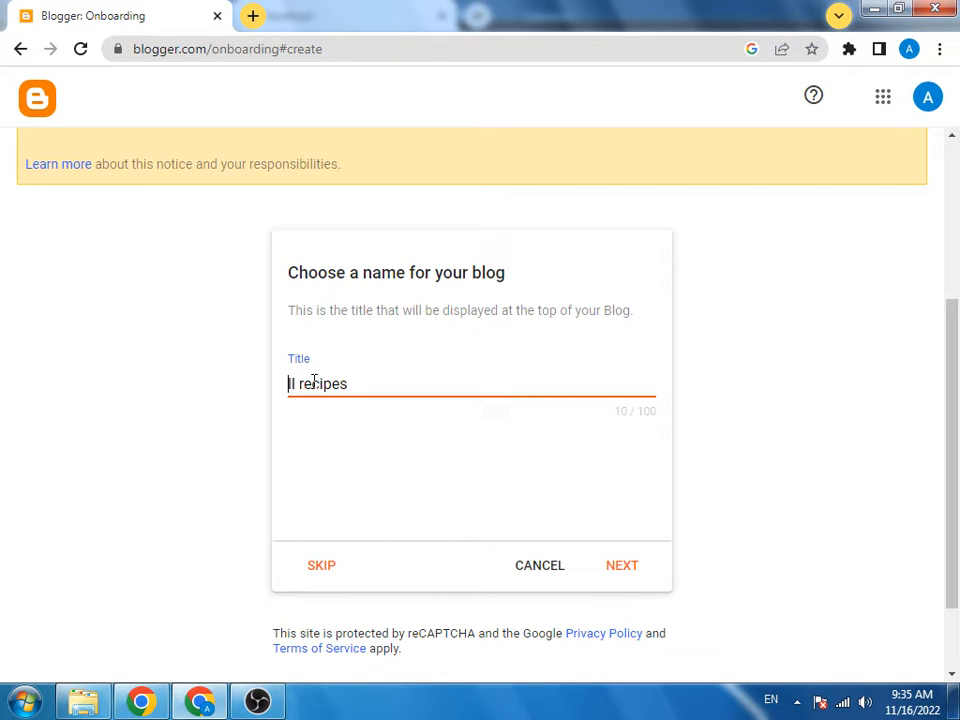
{"action": "type", "text": "A"}
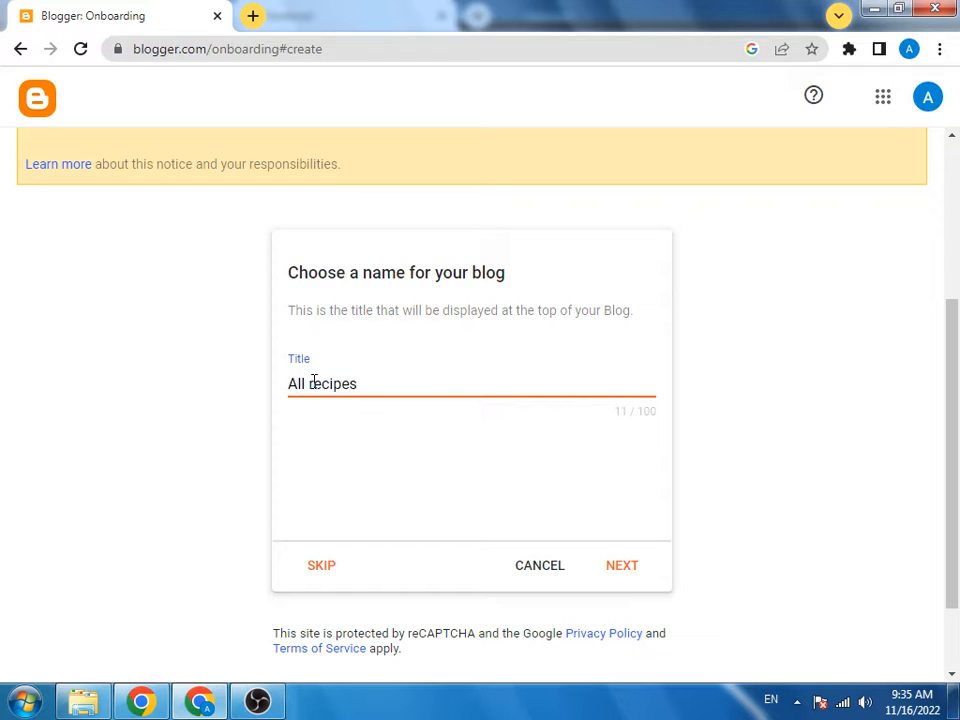
{"action": "left_click", "coordinate": [619, 578]}
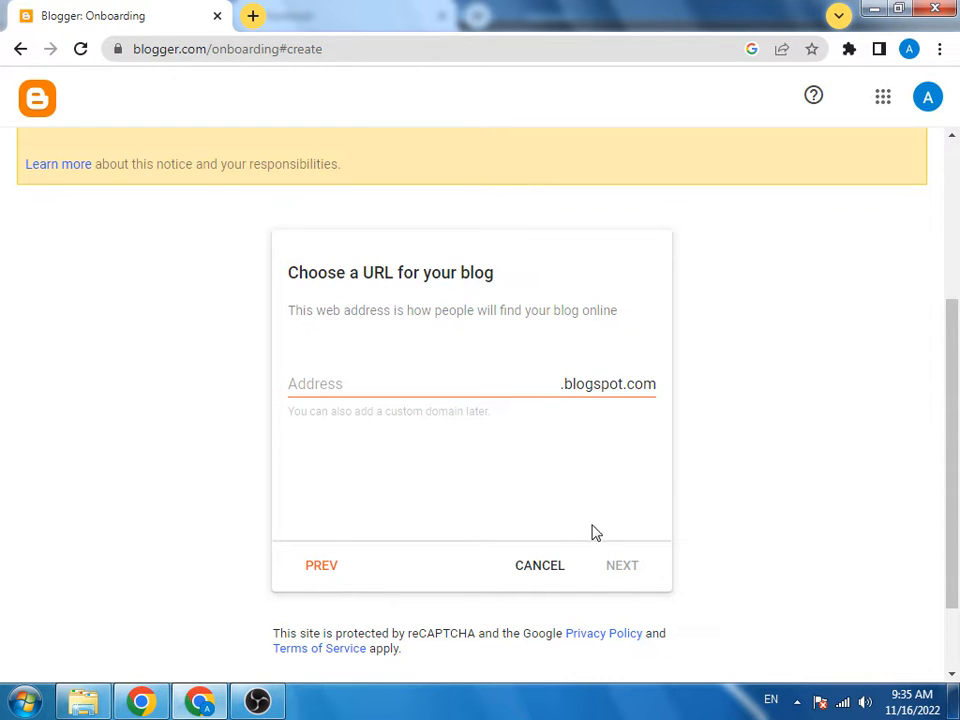
Step: Set the blog address to homerecipes2023.blogspot.com once it shows as available, and continue
{"action": "left_click", "coordinate": [439, 375]}
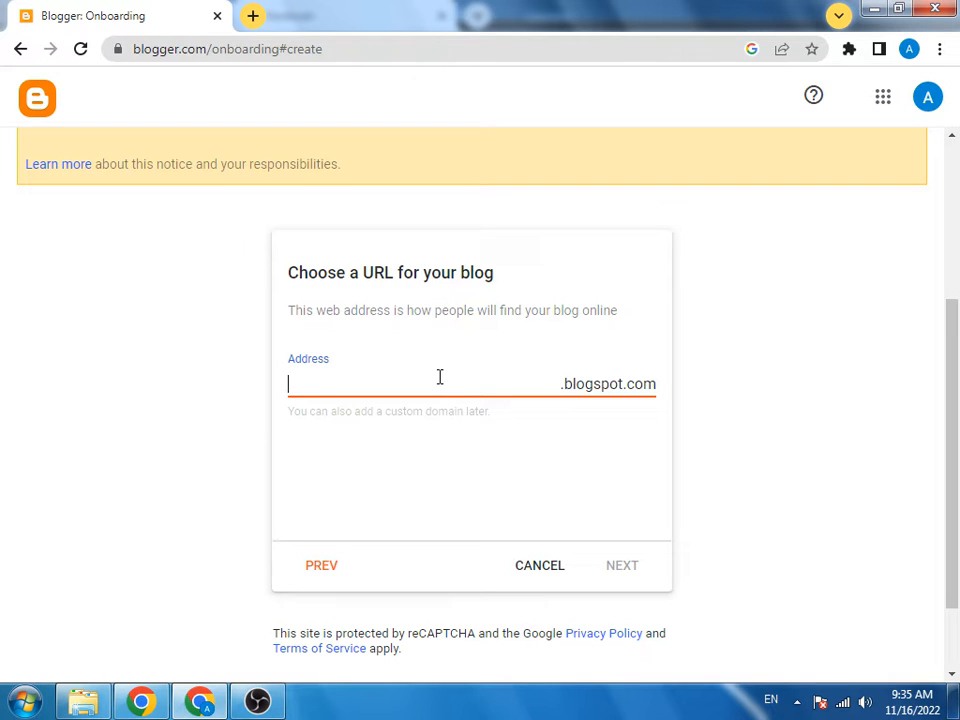
{"action": "type", "text": "homereciop"}
{"action": "key", "text": "BackSpace"}
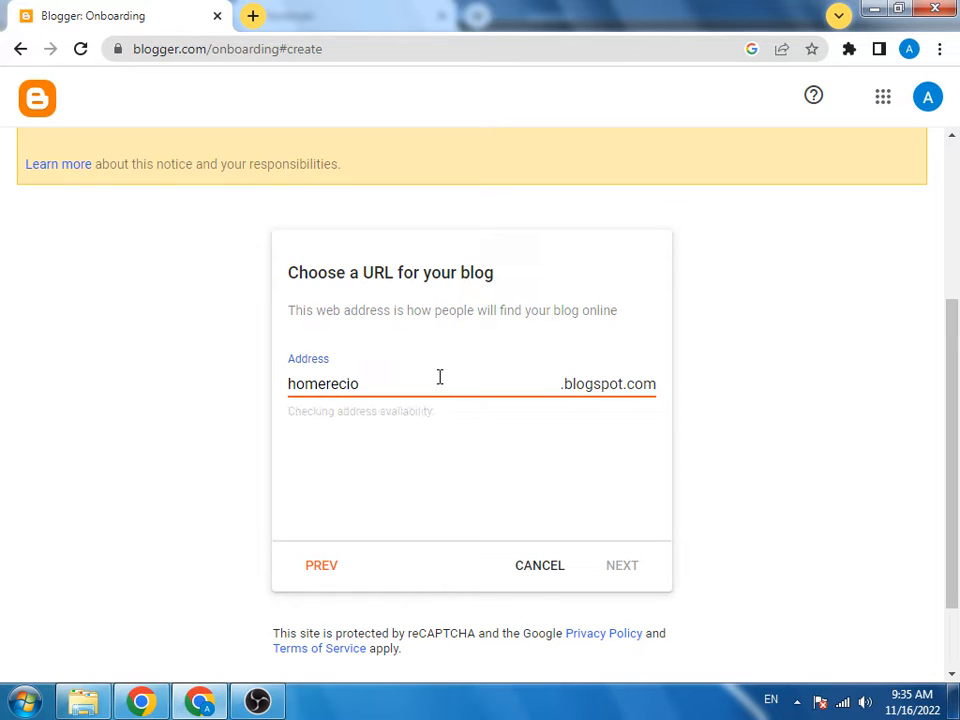
{"action": "type", "text": "pes202"}
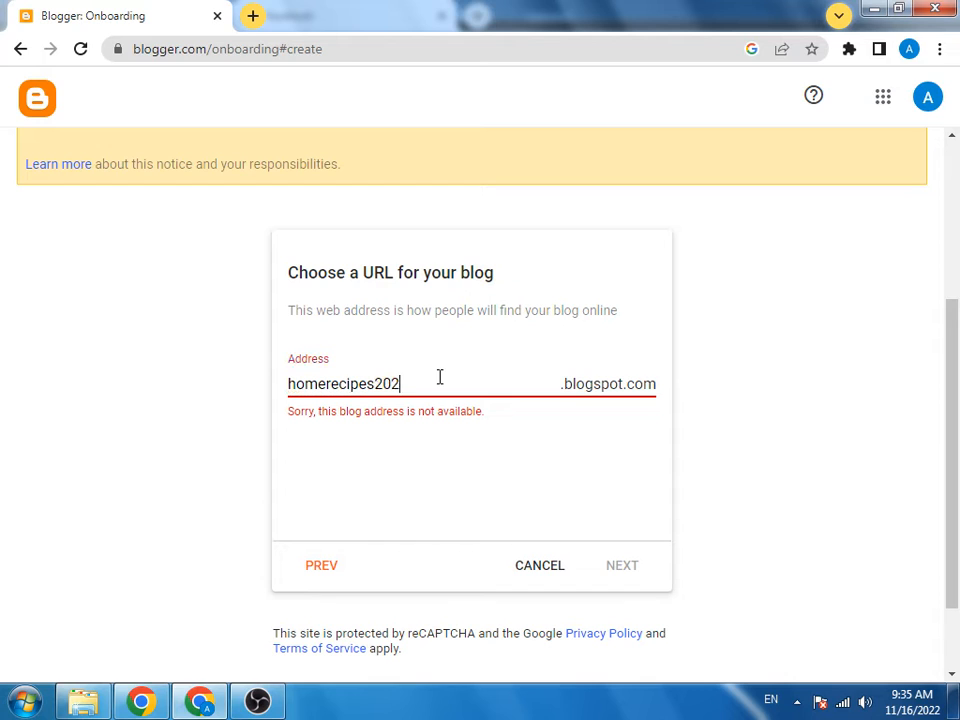
{"action": "type", "text": "3"}
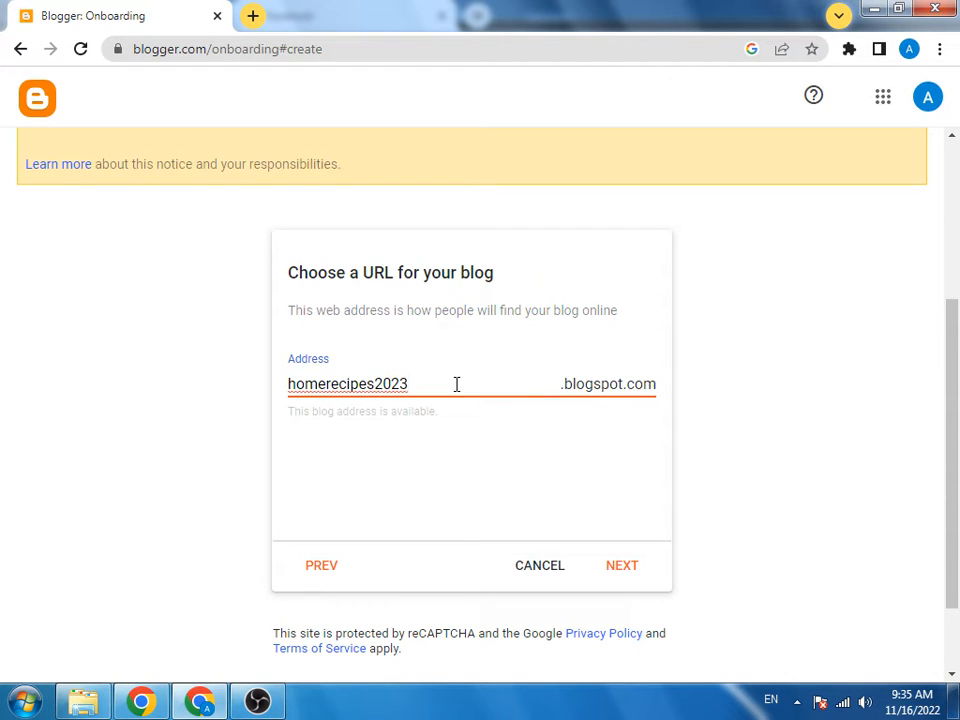
{"action": "left_click", "coordinate": [632, 577]}
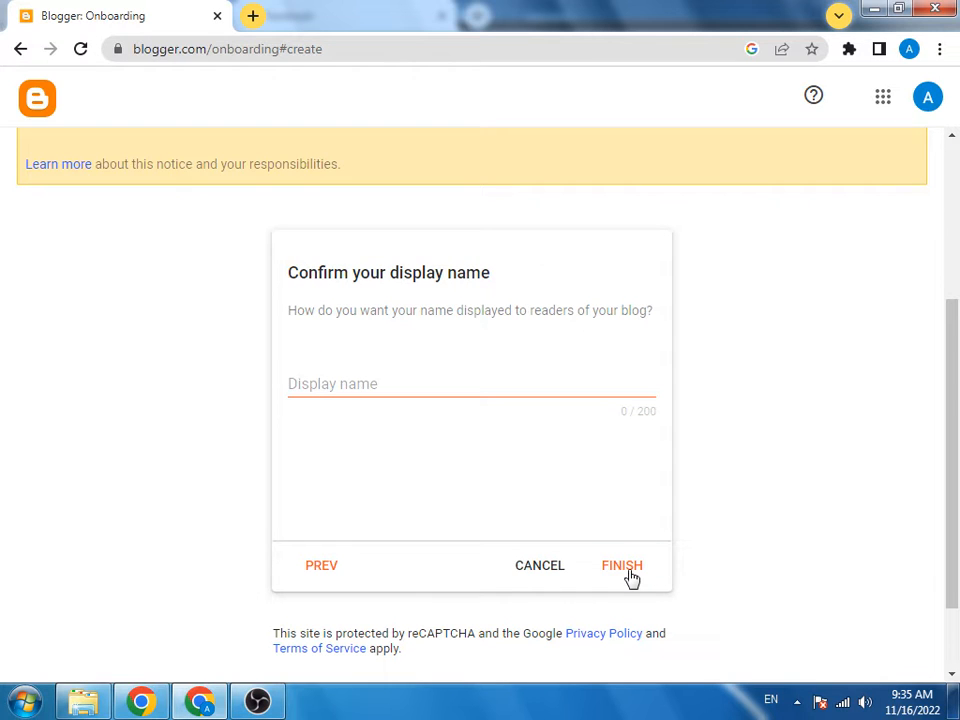
Step: Set the display name to 'Home recipe' and finish creating the blog
{"action": "left_click", "coordinate": [437, 390]}
{"action": "type", "text": "Home"}
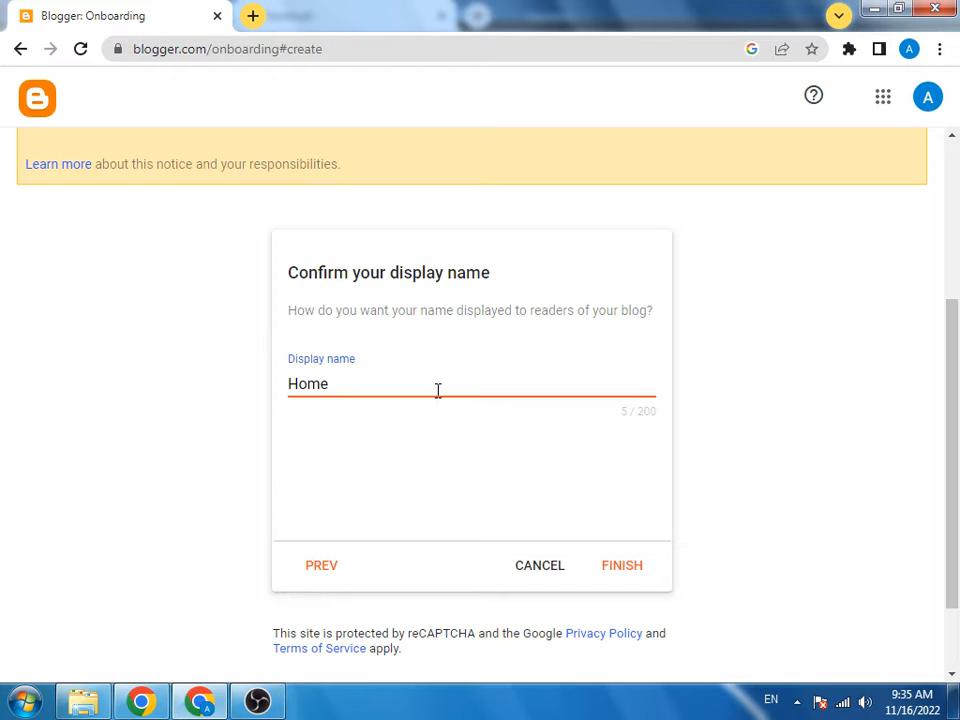
{"action": "type", "text": " recipe"}
{"action": "left_click", "coordinate": [629, 576]}
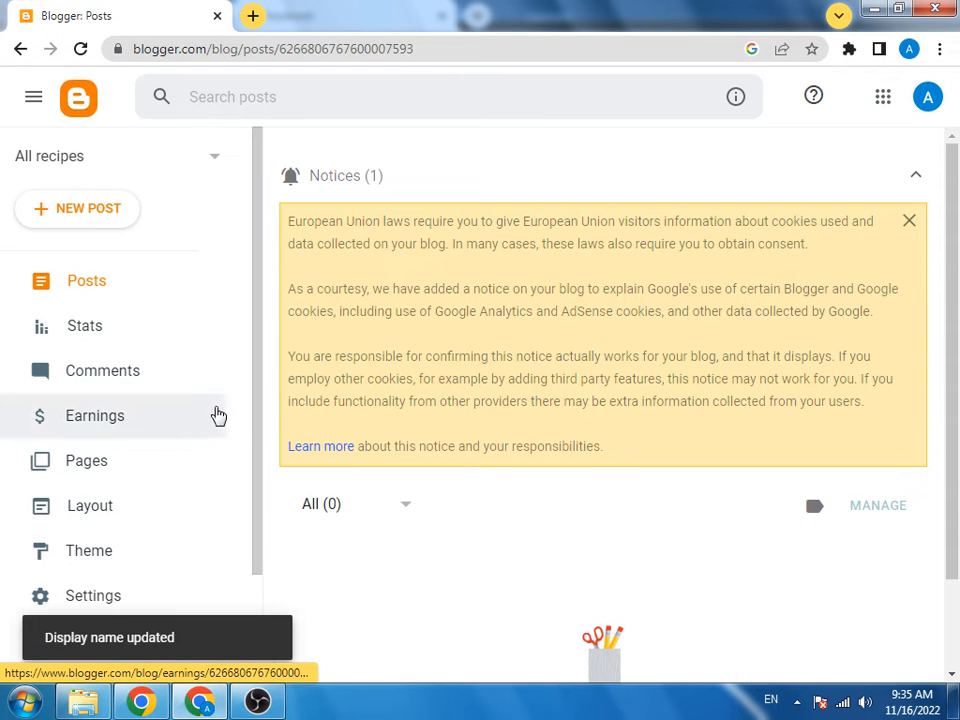
Step: On the Theme page, choose Restore from the Customize menu and start an upload from Downloads
{"action": "scroll", "coordinate": [236, 444], "scroll_direction": "down", "scroll_amount": 3}
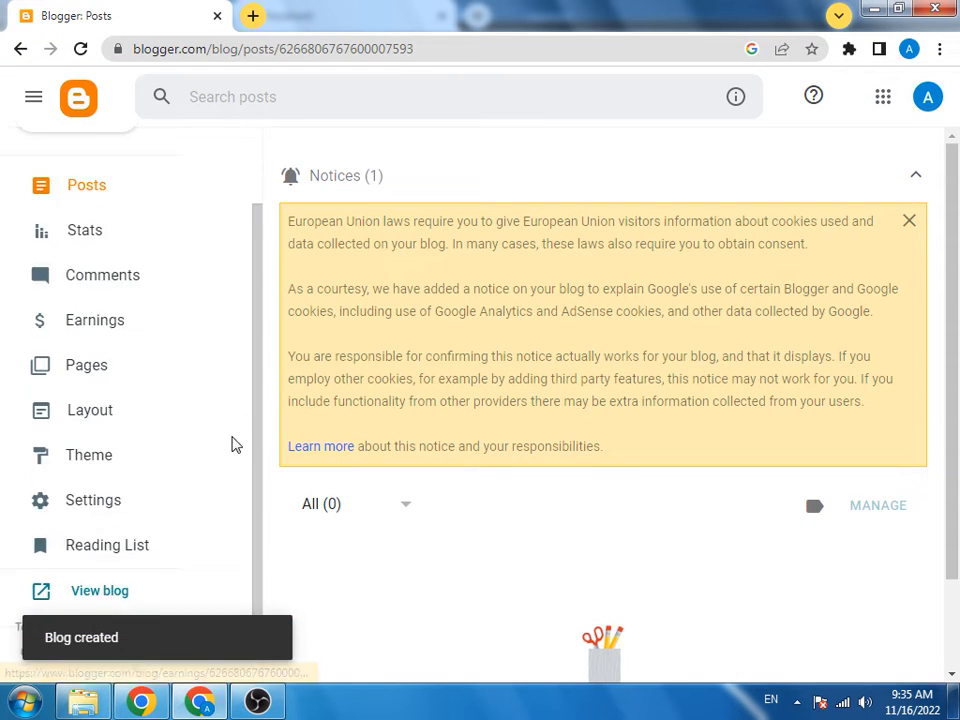
{"action": "left_click", "coordinate": [142, 441]}
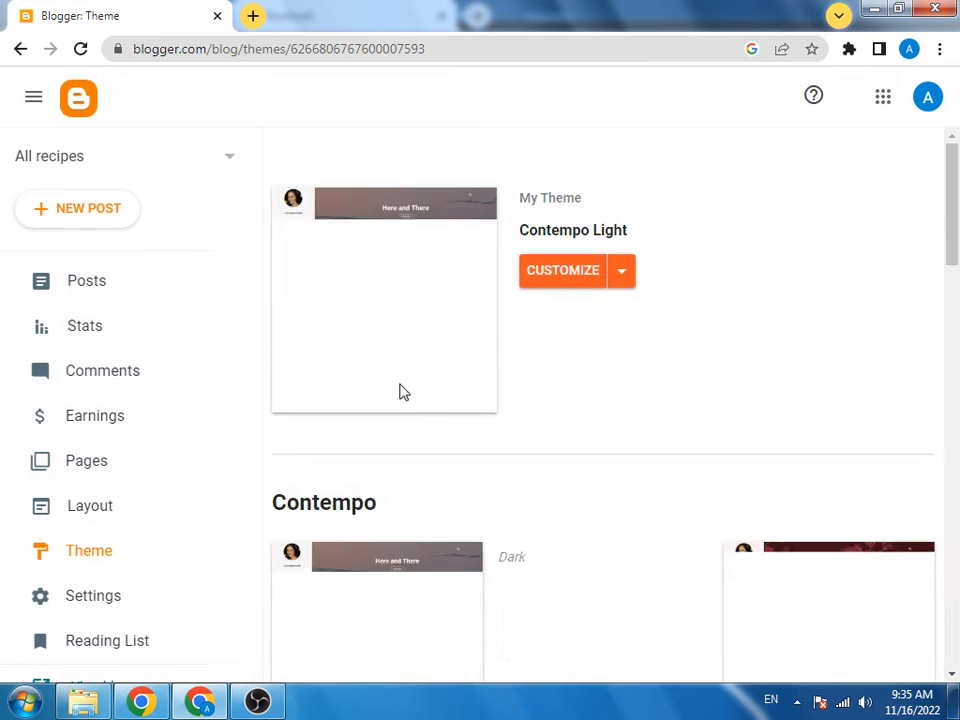
{"action": "scroll", "coordinate": [606, 392], "scroll_direction": "down", "scroll_amount": 3}
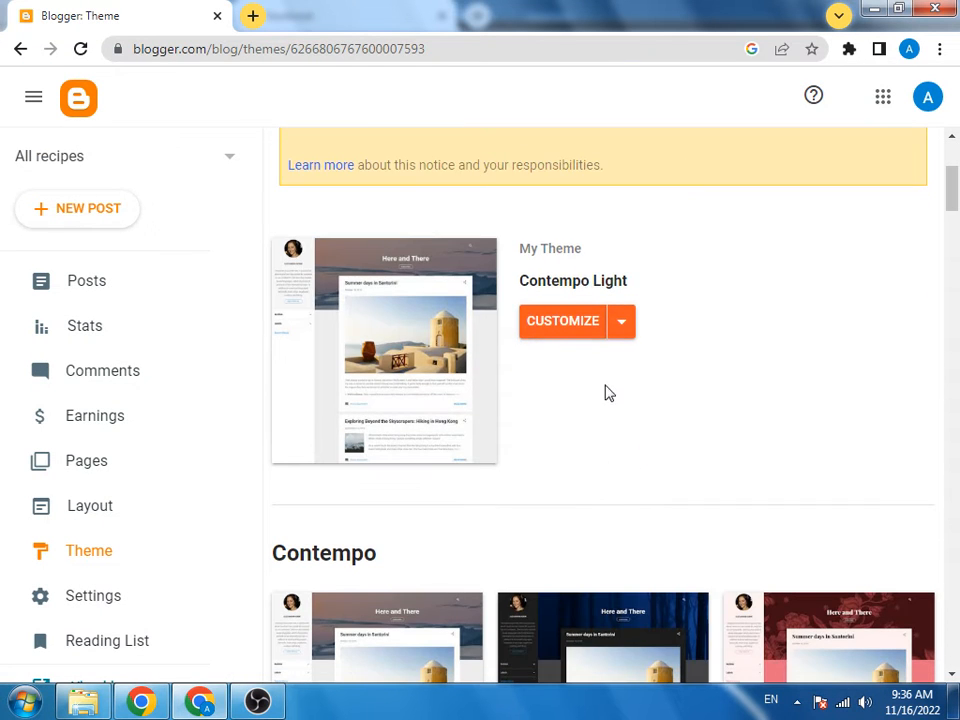
{"action": "left_click", "coordinate": [618, 333]}
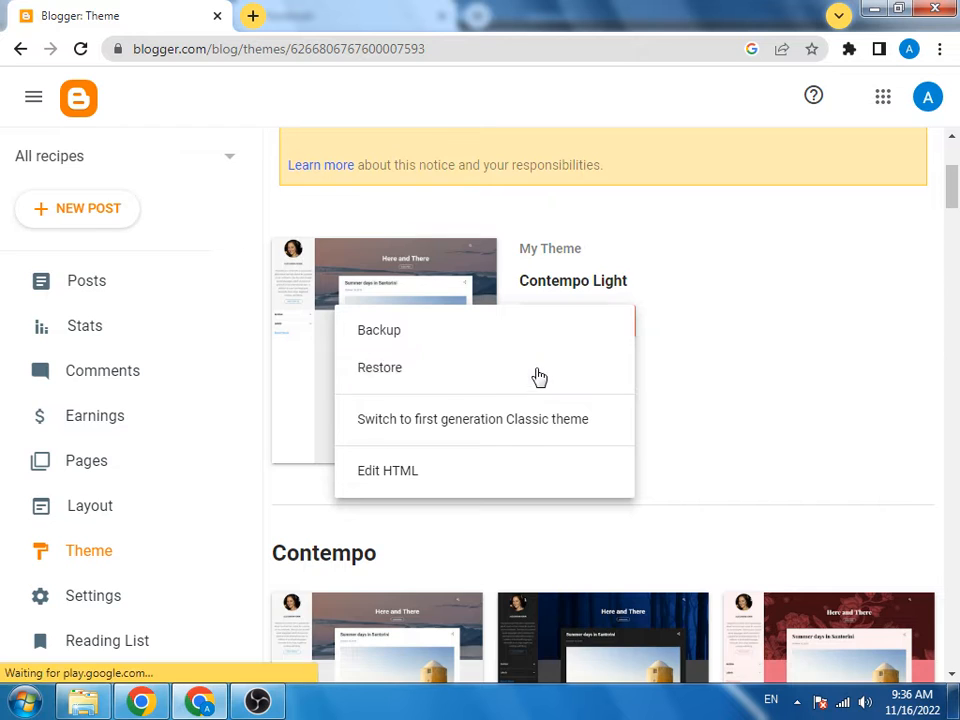
{"action": "left_click", "coordinate": [538, 372]}
{"action": "left_click", "coordinate": [606, 444]}
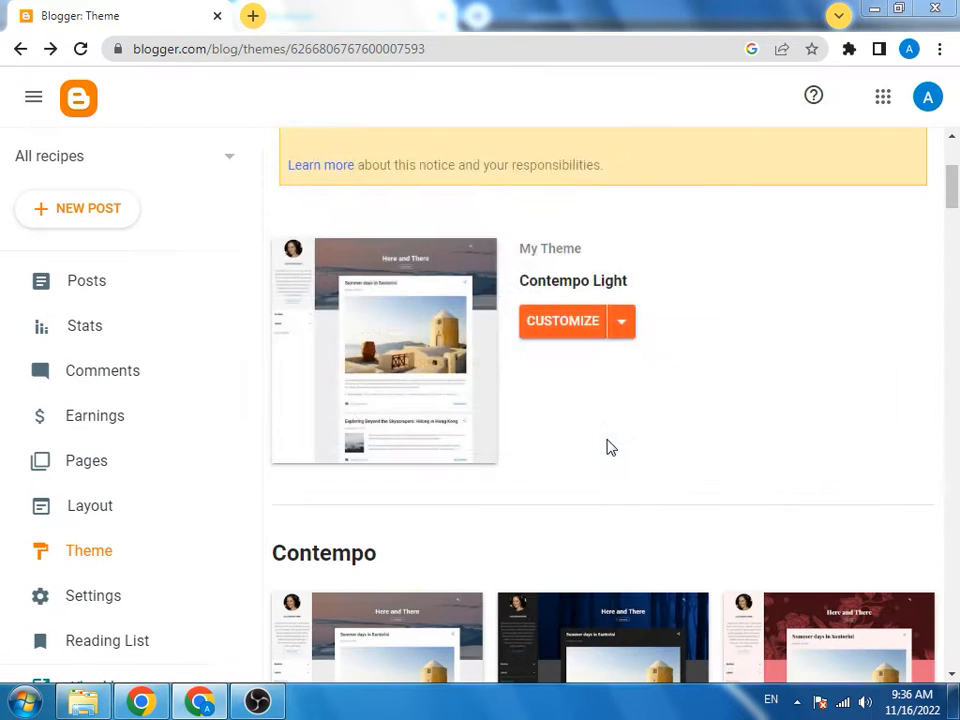
{"action": "left_click", "coordinate": [240, 170]}
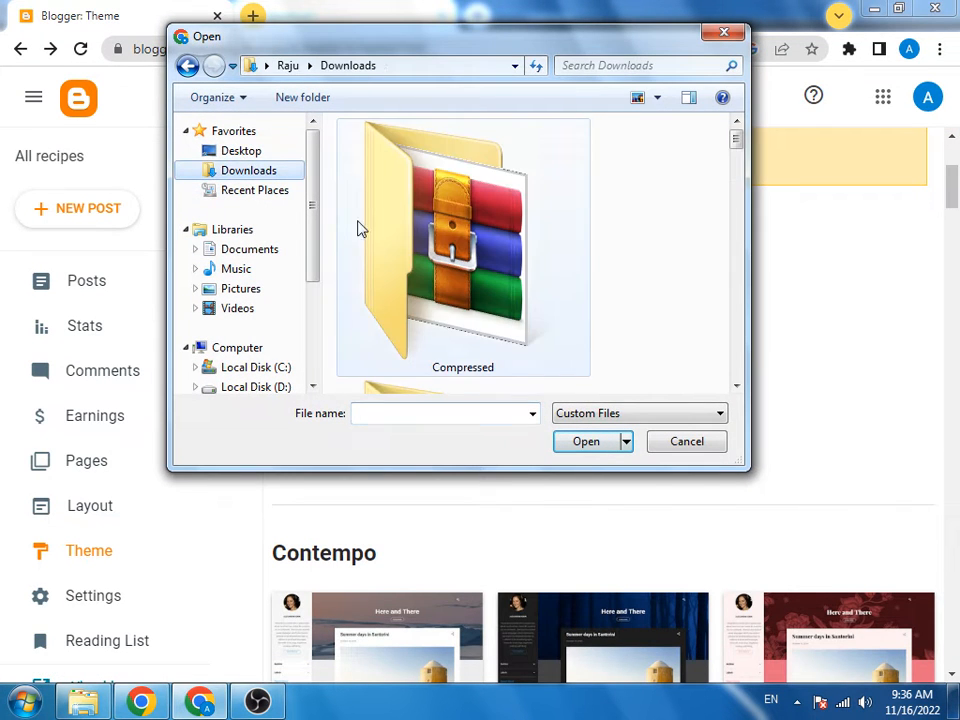
Step: Upload the Fastest Premium Version theme file from Local Disk (F:) > blogger code > sora 2
{"action": "scroll", "coordinate": [450, 300], "scroll_direction": "down", "scroll_amount": 3}
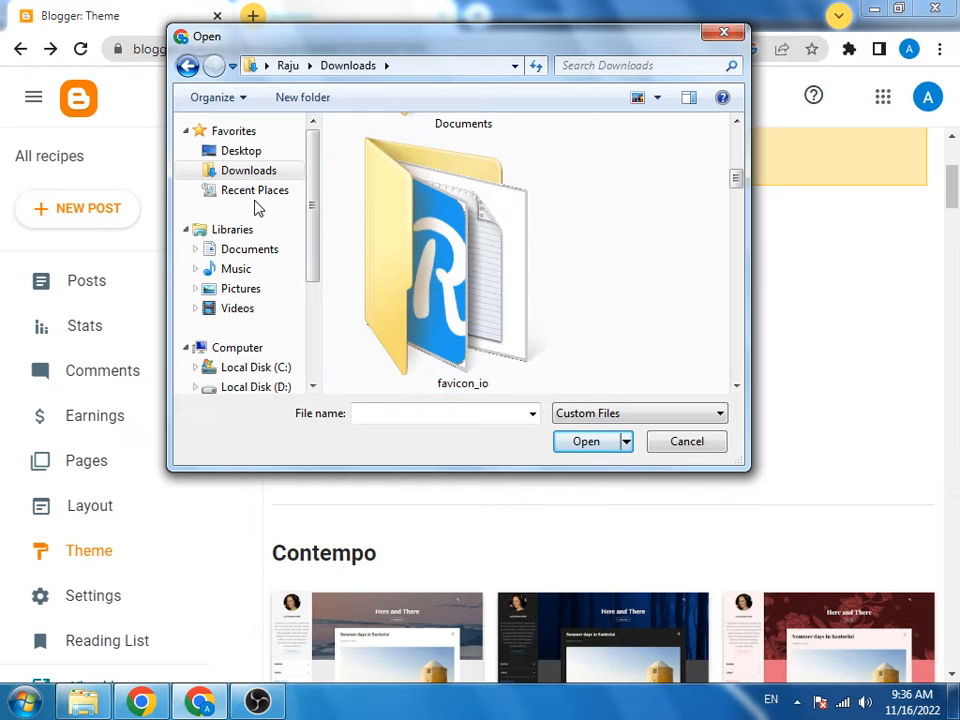
{"action": "scroll", "coordinate": [263, 332], "scroll_direction": "down", "scroll_amount": 1}
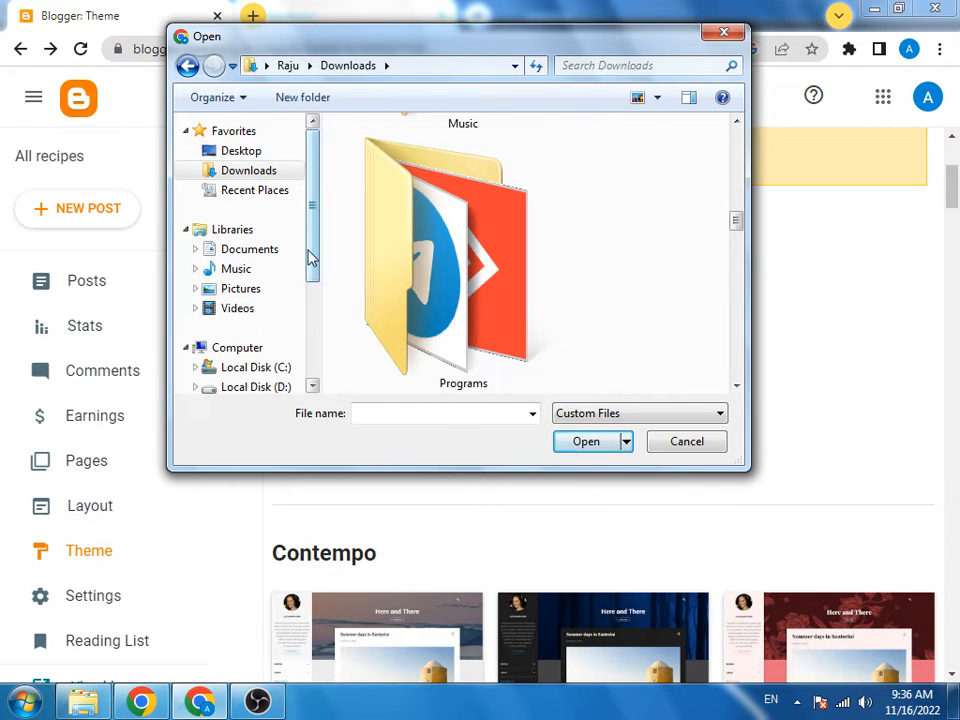
{"action": "left_click_drag", "start_coordinate": [310, 258], "coordinate": [313, 315]}
{"action": "left_click", "coordinate": [277, 300]}
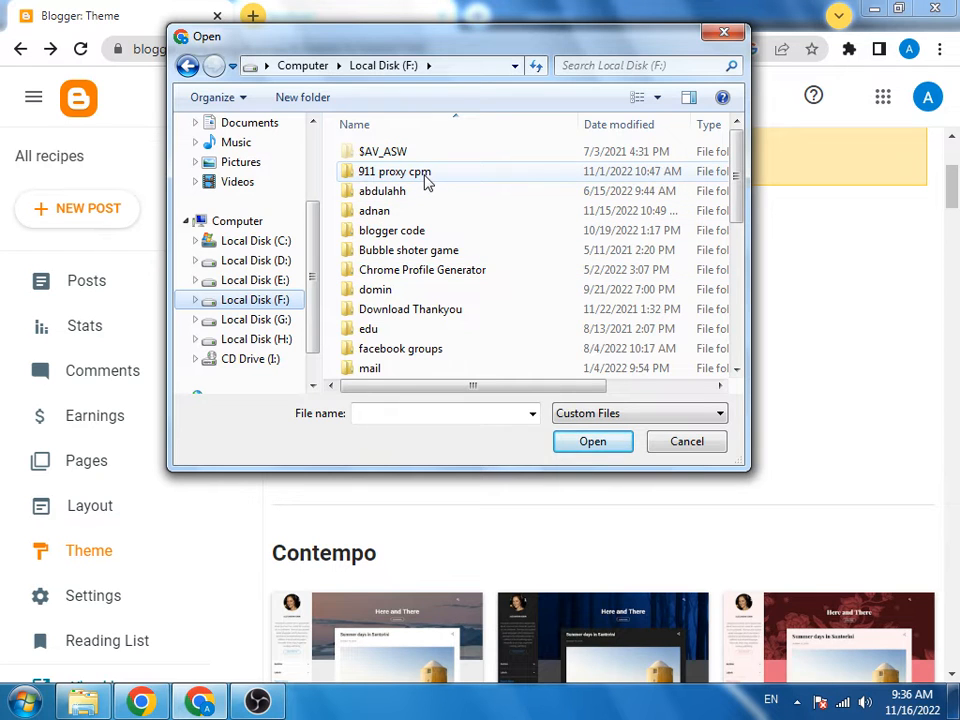
{"action": "double_click", "coordinate": [412, 231]}
{"action": "double_click", "coordinate": [373, 152]}
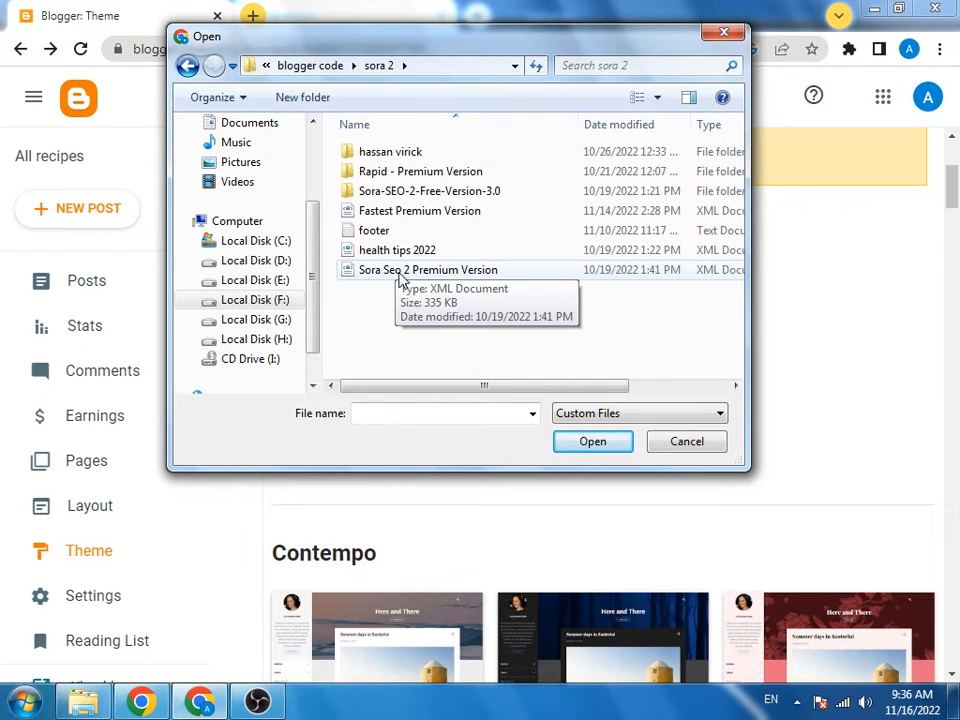
{"action": "double_click", "coordinate": [407, 212]}
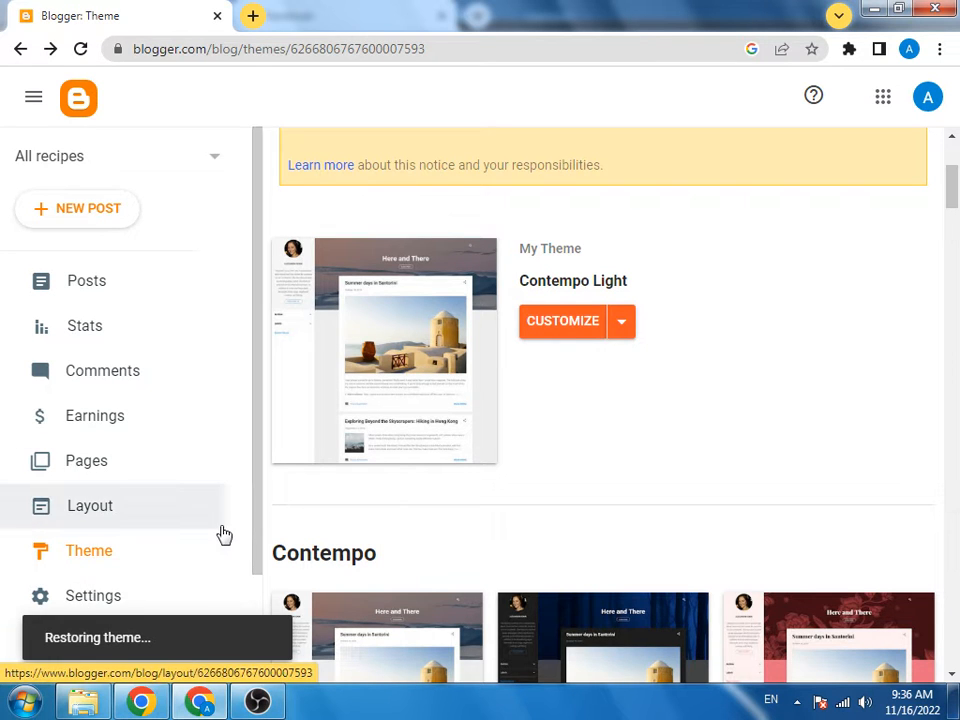
Step: After the theme restores as custom (Modified), open the live blog in a new tab
{"action": "scroll", "coordinate": [224, 535], "scroll_direction": "down", "scroll_amount": 3}
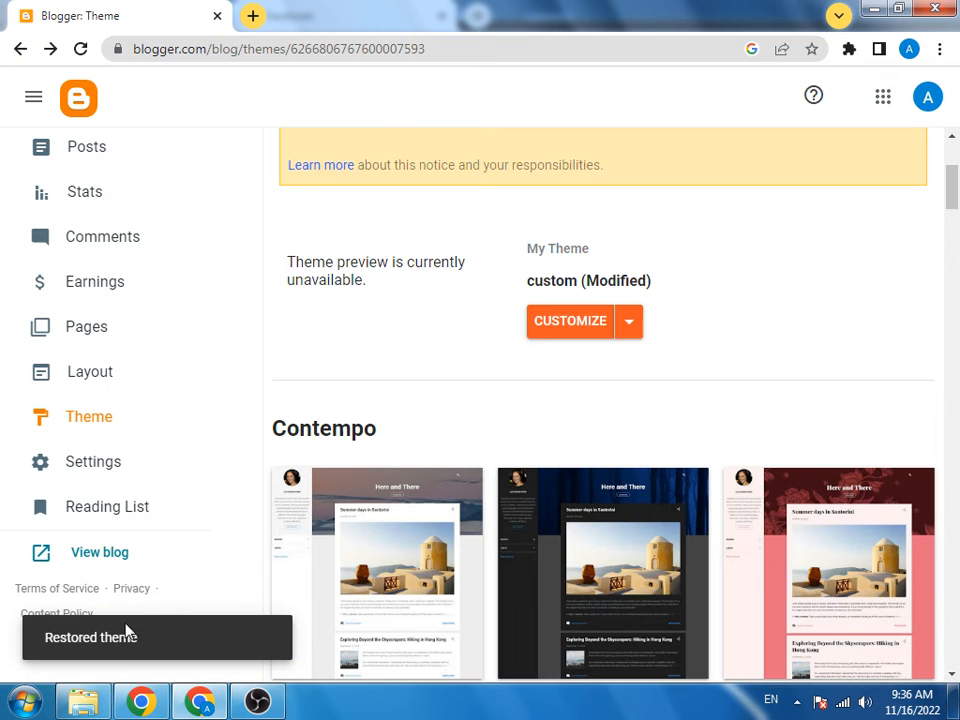
{"action": "left_click", "coordinate": [90, 566]}
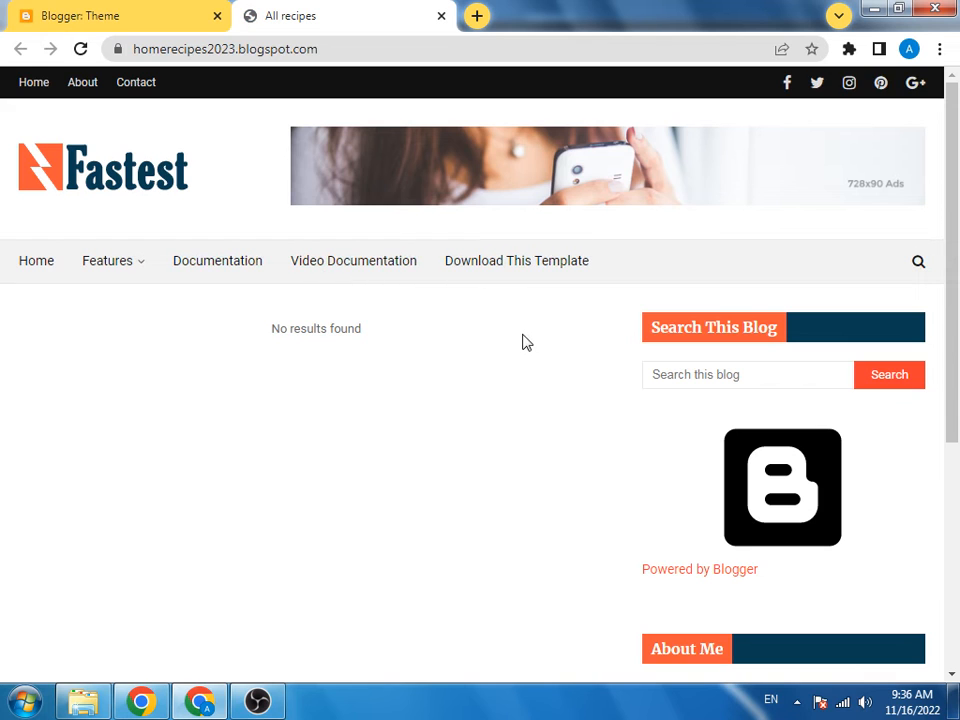
Step: Check the live blog's Fastest theme, then open Settings from the Blogger dashboard tab
{"action": "scroll", "coordinate": [525, 347], "scroll_direction": "down", "scroll_amount": 5}
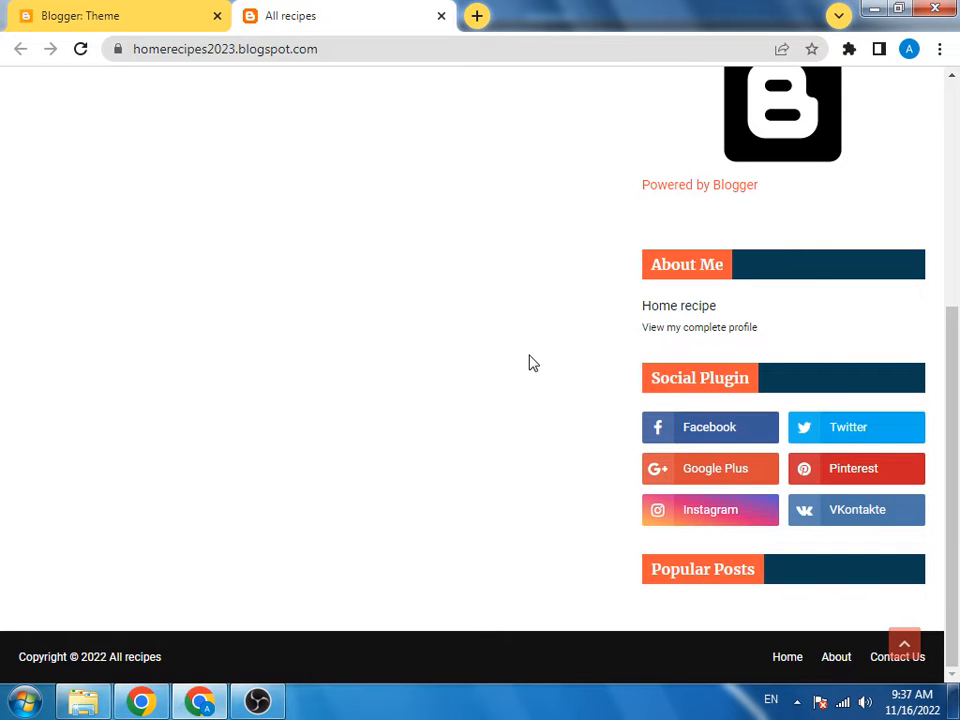
{"action": "scroll", "coordinate": [531, 362], "scroll_direction": "up", "scroll_amount": 5}
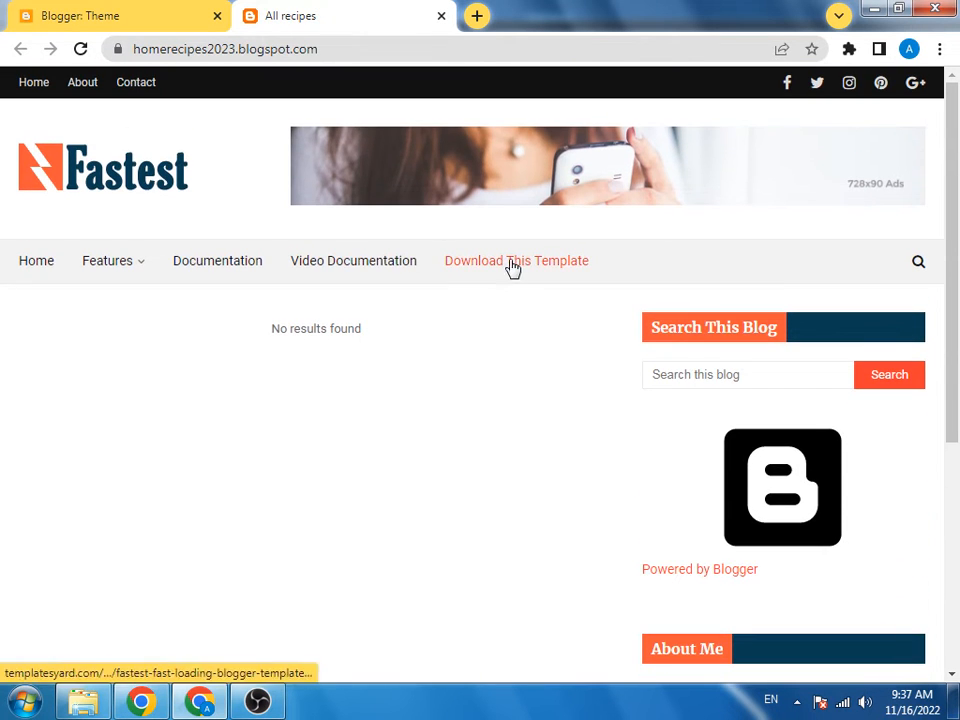
{"action": "left_click", "coordinate": [110, 14]}
{"action": "left_click", "coordinate": [107, 474]}
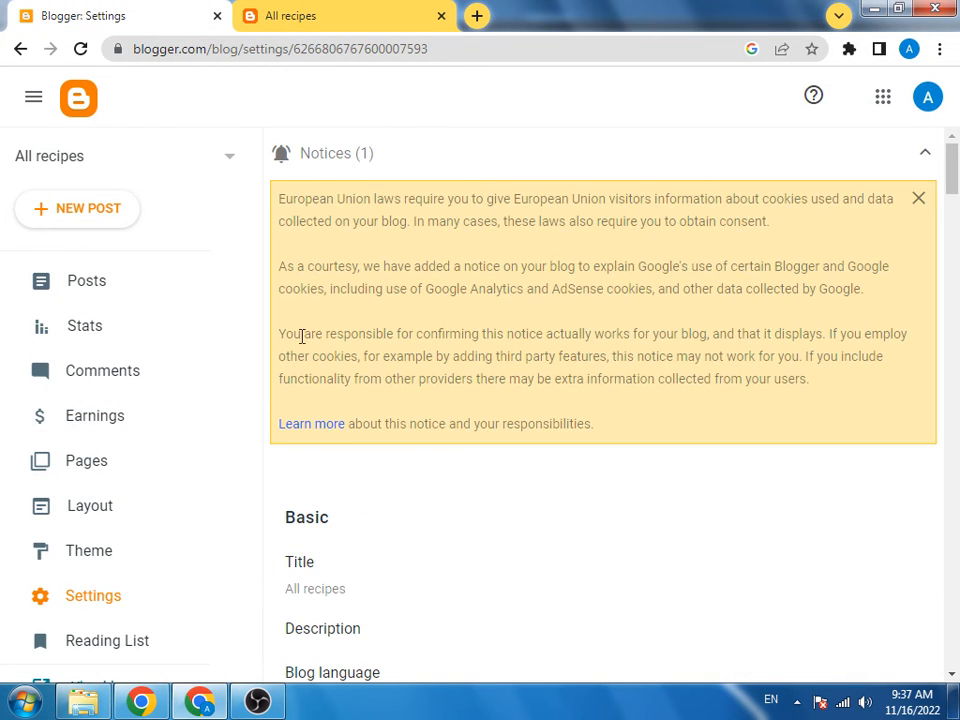
{"action": "scroll", "coordinate": [304, 486], "scroll_direction": "down", "scroll_amount": 3}
{"action": "left_click", "coordinate": [317, 358]}
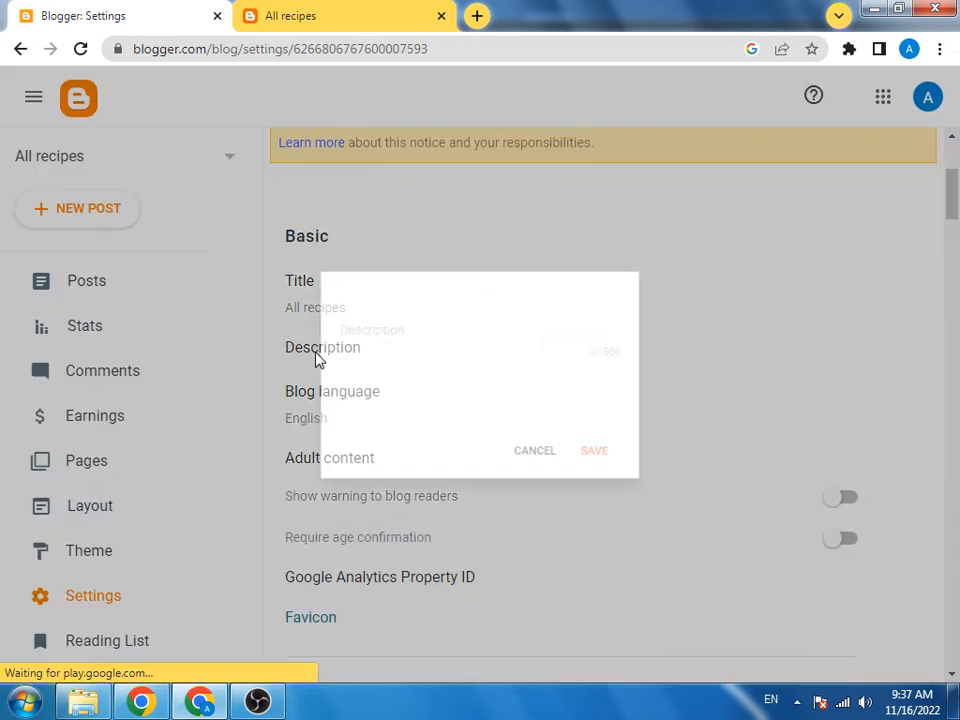
{"action": "left_click", "coordinate": [379, 330]}
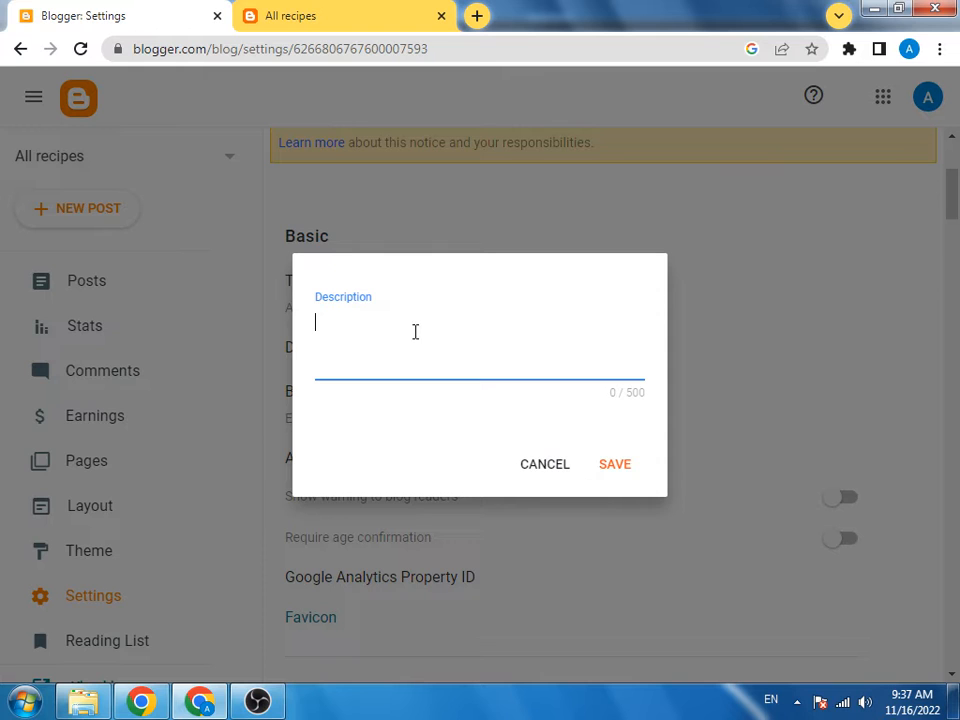
{"action": "left_click", "coordinate": [543, 462]}
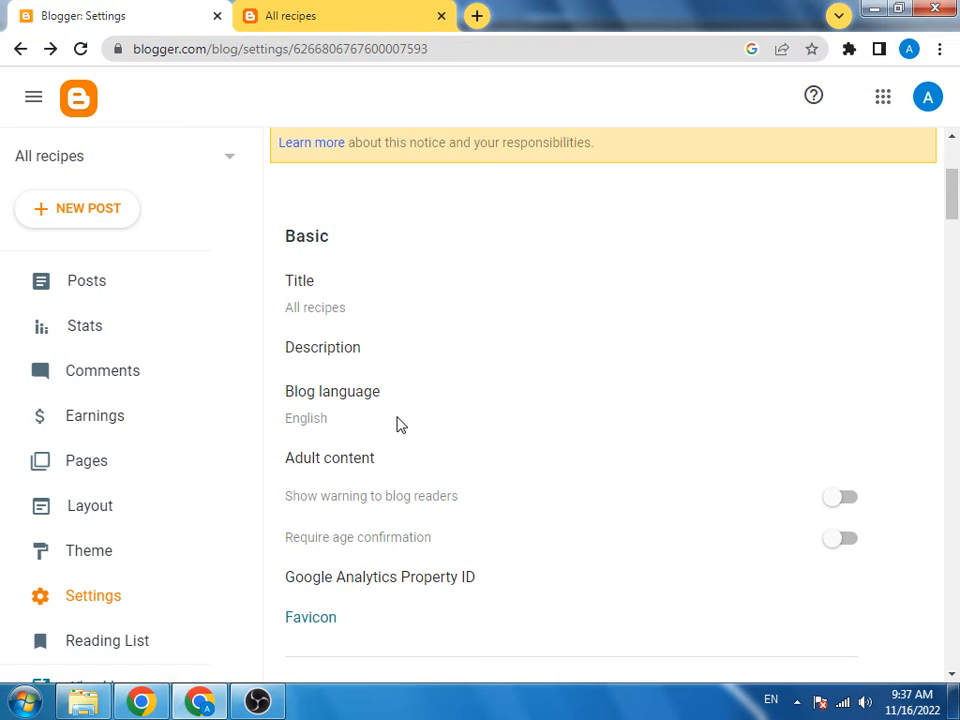
Step: Scroll to the Formatting section and open the Time zone chooser, currently Pacific Time – Los Angeles
{"action": "scroll", "coordinate": [398, 425], "scroll_direction": "down", "scroll_amount": 3}
{"action": "scroll", "coordinate": [397, 426], "scroll_direction": "down", "scroll_amount": 4}
{"action": "scroll", "coordinate": [397, 425], "scroll_direction": "down", "scroll_amount": 9}
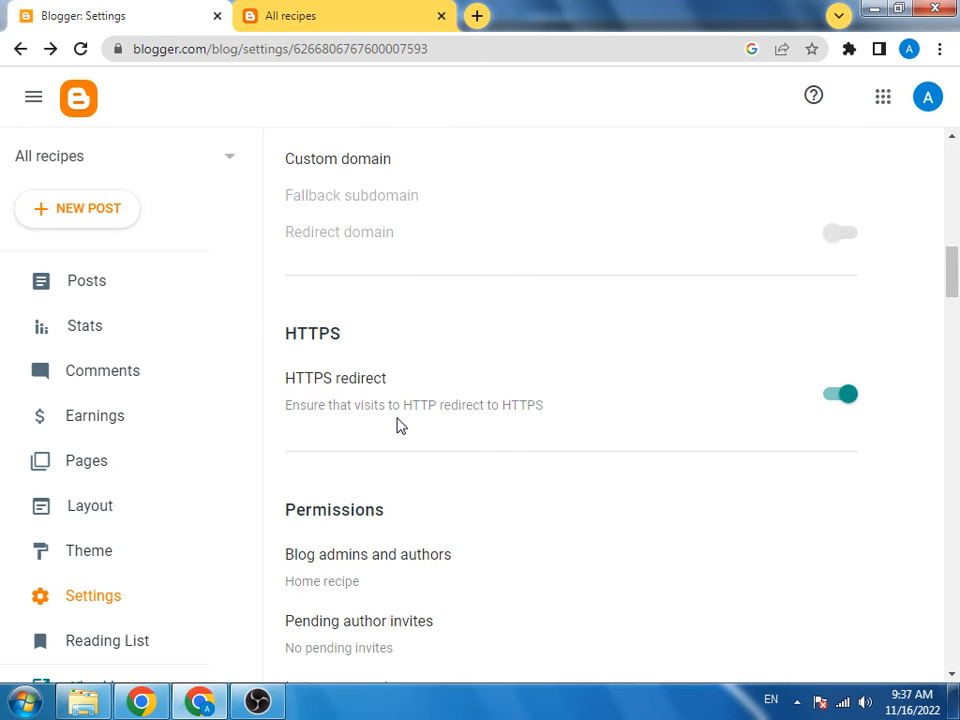
{"action": "scroll", "coordinate": [397, 425], "scroll_direction": "down", "scroll_amount": 3}
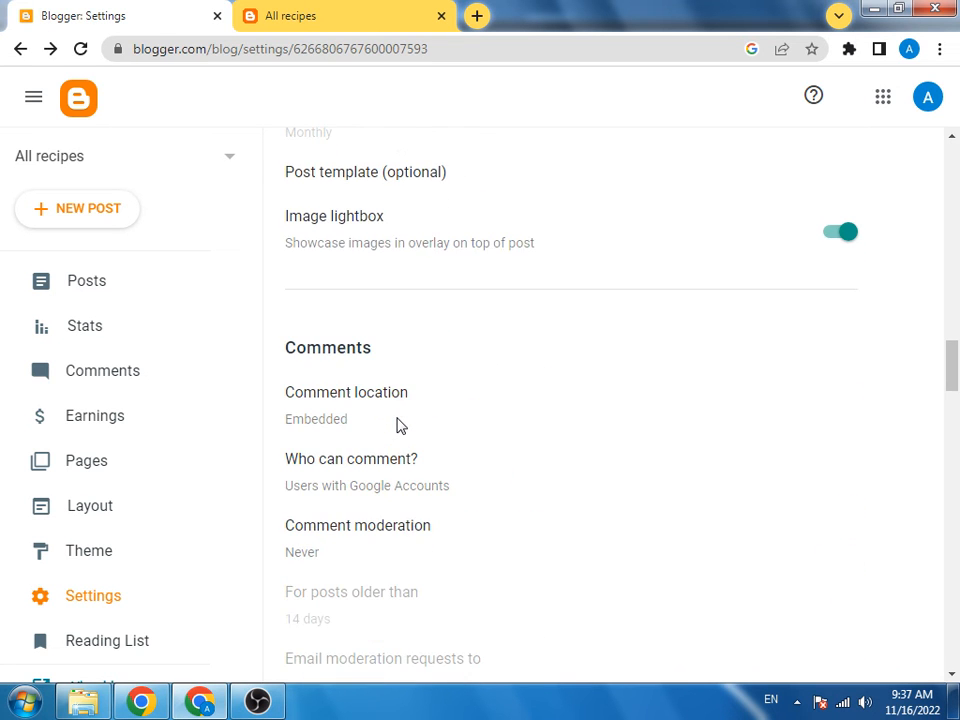
{"action": "scroll", "coordinate": [397, 425], "scroll_direction": "down", "scroll_amount": 4}
{"action": "scroll", "coordinate": [397, 425], "scroll_direction": "down", "scroll_amount": 8}
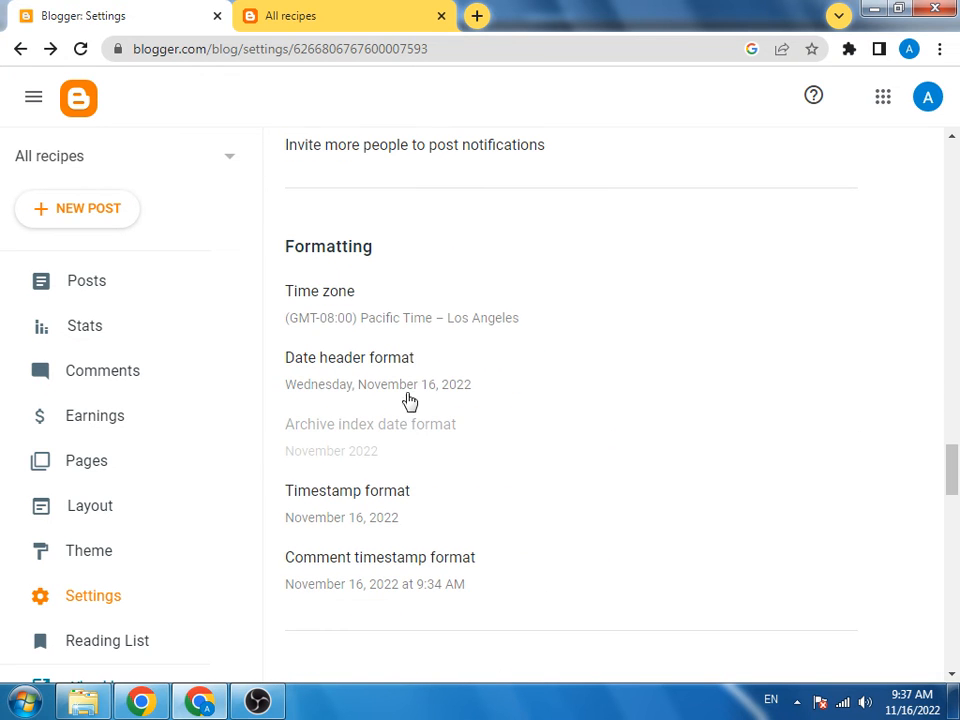
{"action": "left_click", "coordinate": [380, 318]}
{"action": "scroll", "coordinate": [446, 470], "scroll_direction": "down", "scroll_amount": 15}
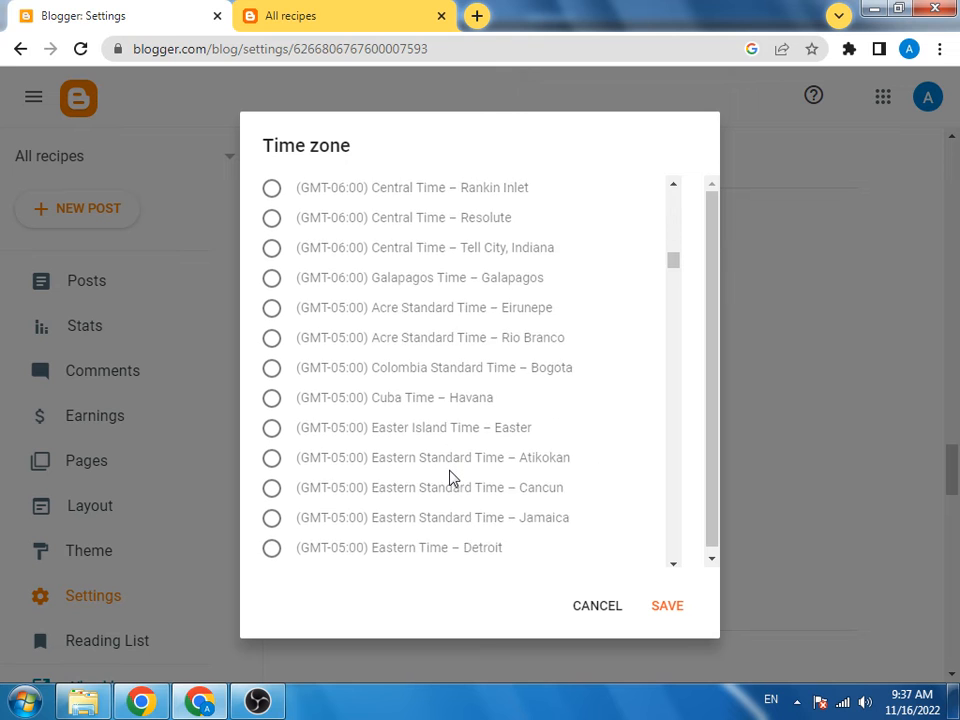
{"action": "scroll", "coordinate": [450, 478], "scroll_direction": "down", "scroll_amount": 4}
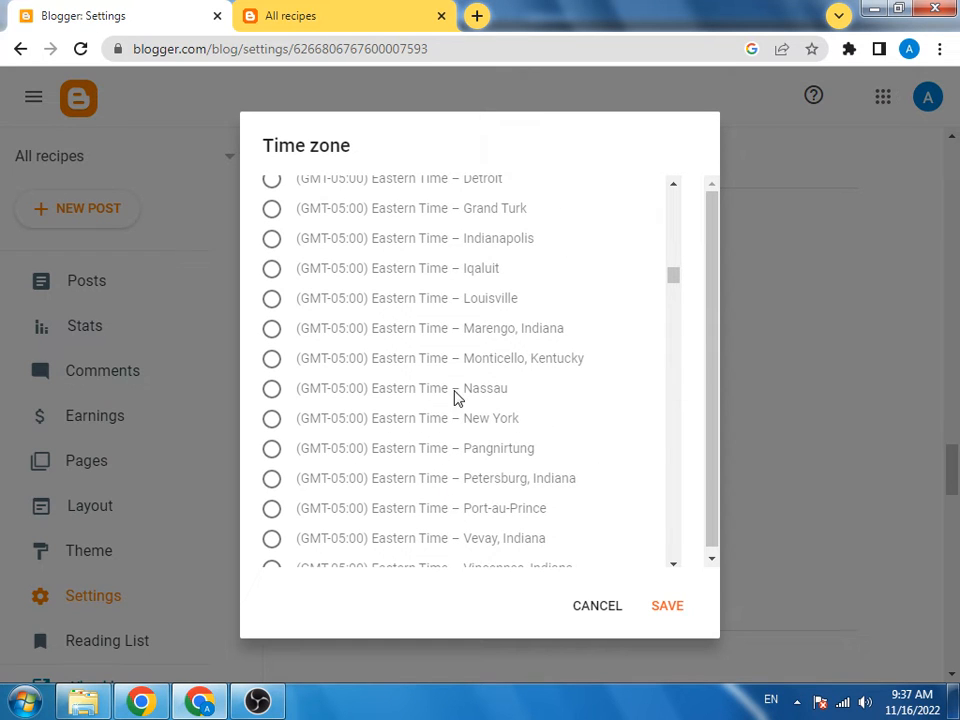
{"action": "scroll", "coordinate": [455, 474], "scroll_direction": "down", "scroll_amount": 2}
{"action": "scroll", "coordinate": [455, 484], "scroll_direction": "down", "scroll_amount": 1}
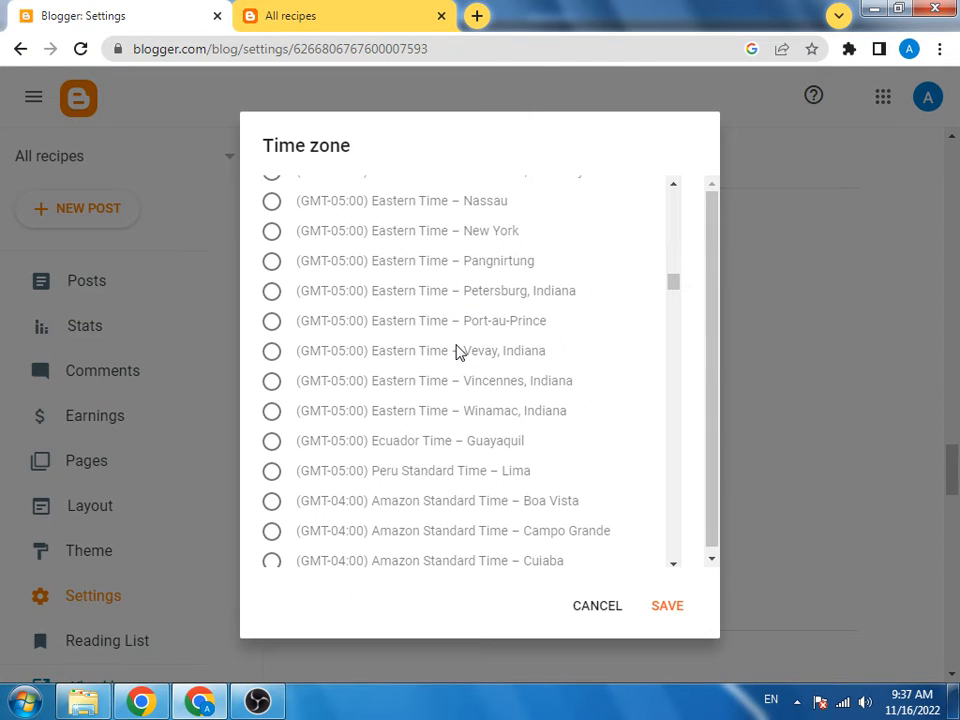
{"action": "scroll", "coordinate": [458, 352], "scroll_direction": "up", "scroll_amount": 1}
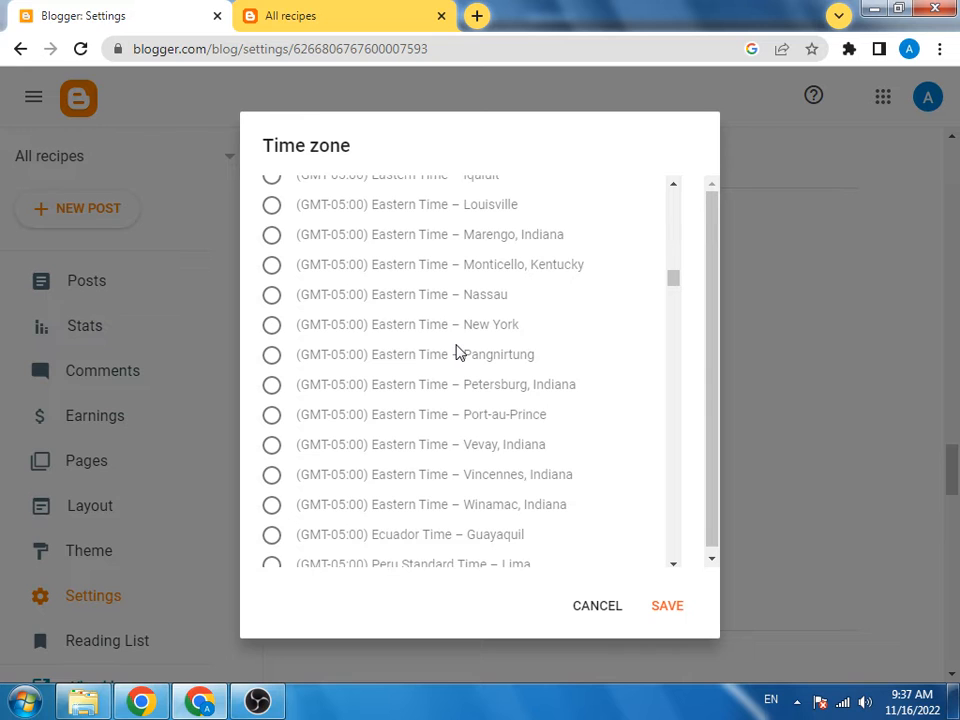
{"action": "scroll", "coordinate": [458, 352], "scroll_direction": "up", "scroll_amount": 1}
{"action": "scroll", "coordinate": [458, 352], "scroll_direction": "up", "scroll_amount": 1}
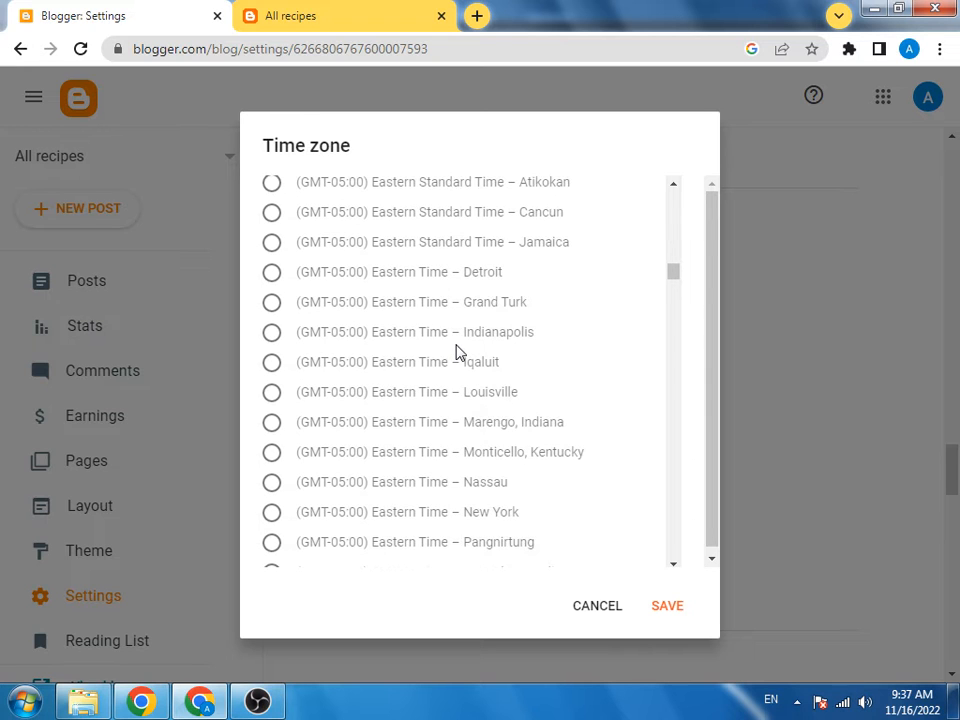
{"action": "scroll", "coordinate": [458, 352], "scroll_direction": "up", "scroll_amount": 1}
{"action": "scroll", "coordinate": [458, 352], "scroll_direction": "up", "scroll_amount": 1}
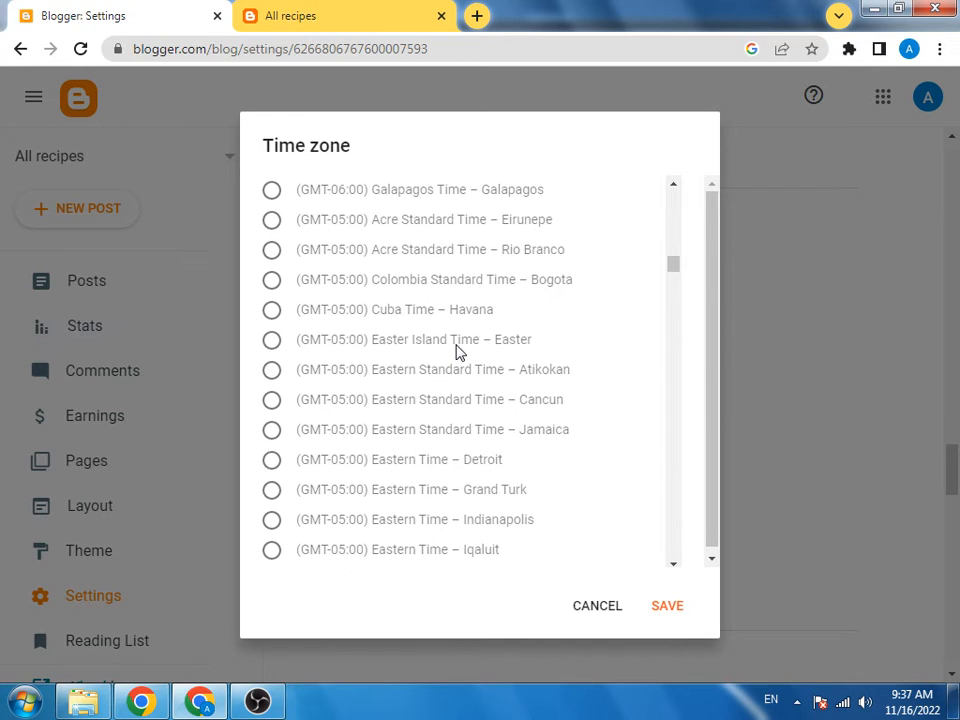
{"action": "scroll", "coordinate": [458, 352], "scroll_direction": "up", "scroll_amount": 1}
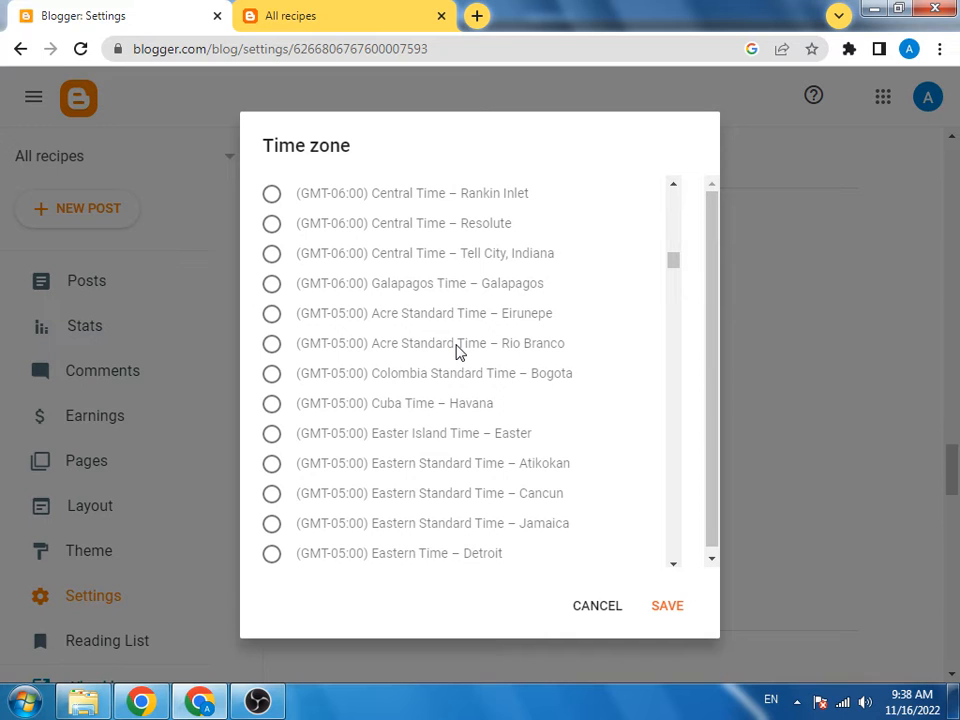
{"action": "scroll", "coordinate": [458, 352], "scroll_direction": "up", "scroll_amount": 1}
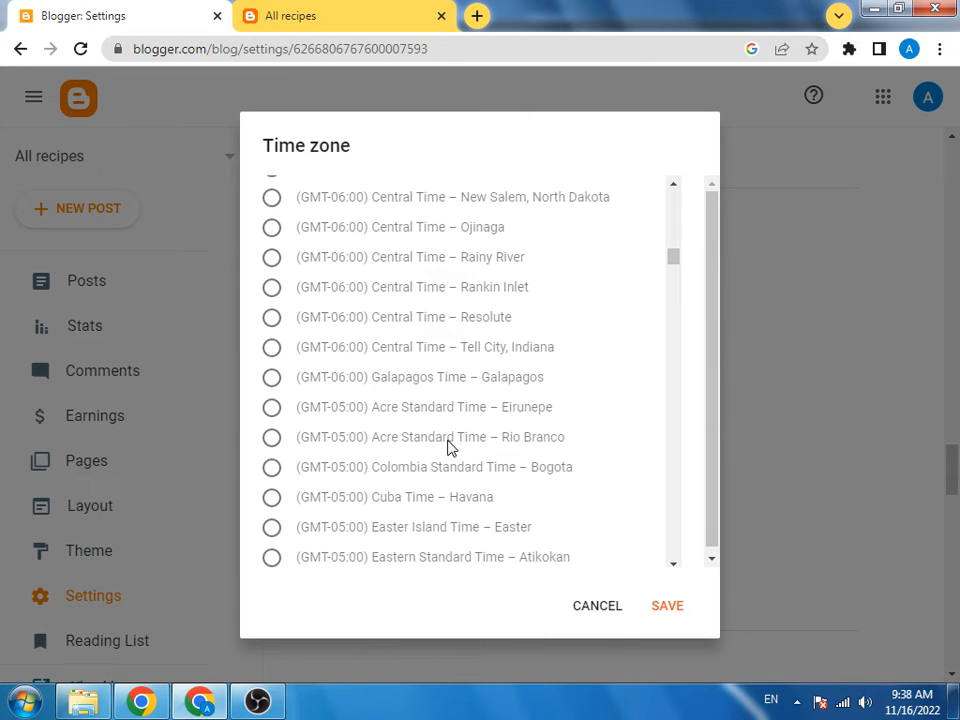
{"action": "scroll", "coordinate": [449, 447], "scroll_direction": "down", "scroll_amount": 1}
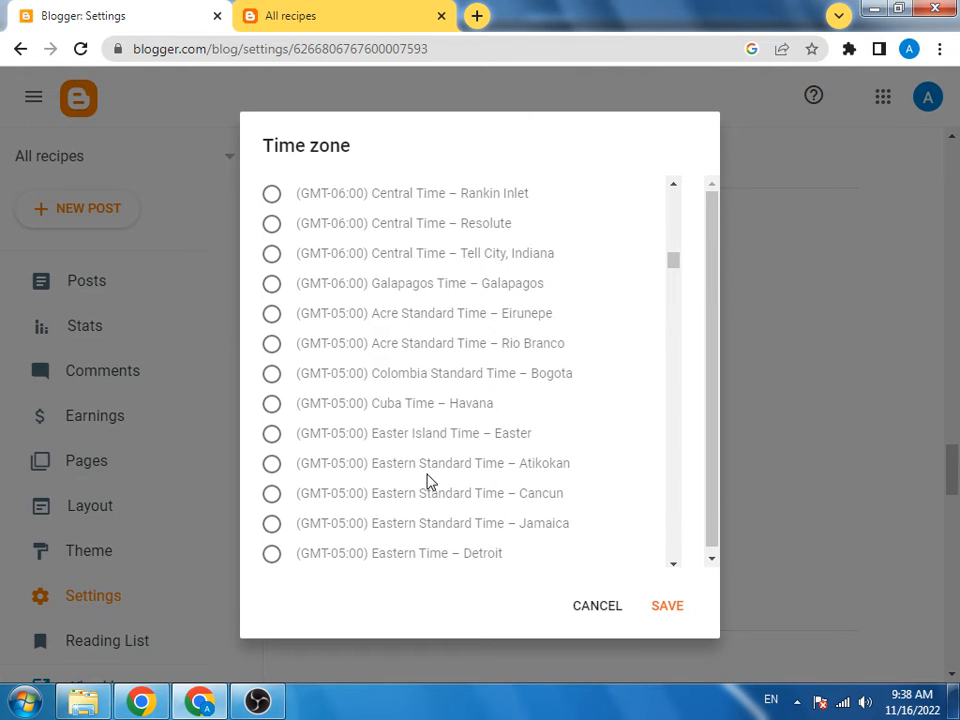
{"action": "scroll", "coordinate": [451, 508], "scroll_direction": "down", "scroll_amount": 1}
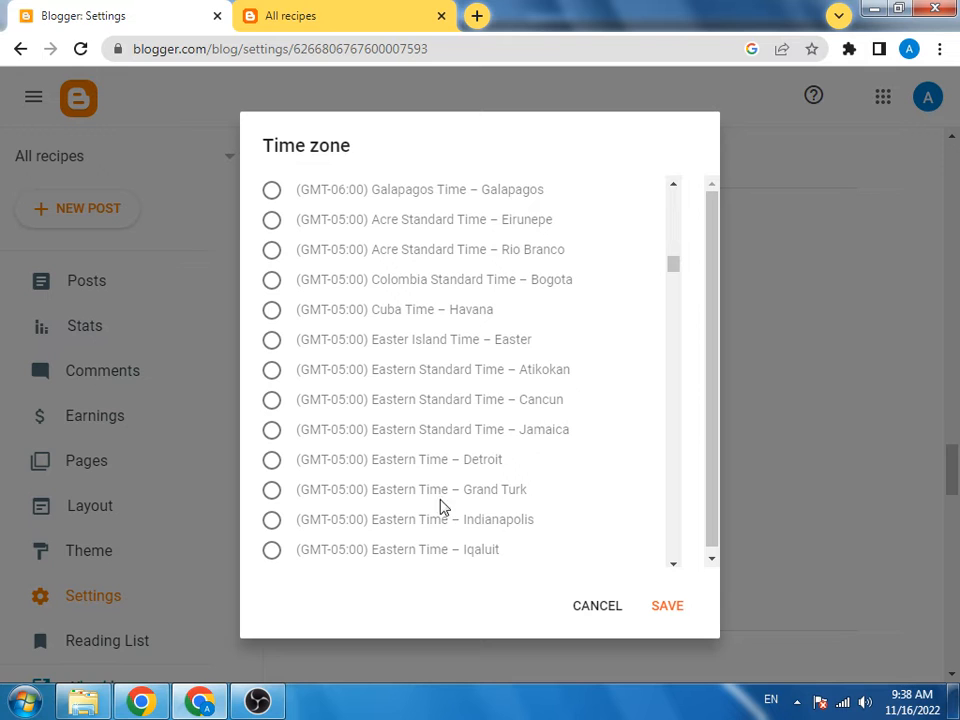
{"action": "scroll", "coordinate": [490, 500], "scroll_direction": "down", "scroll_amount": 2}
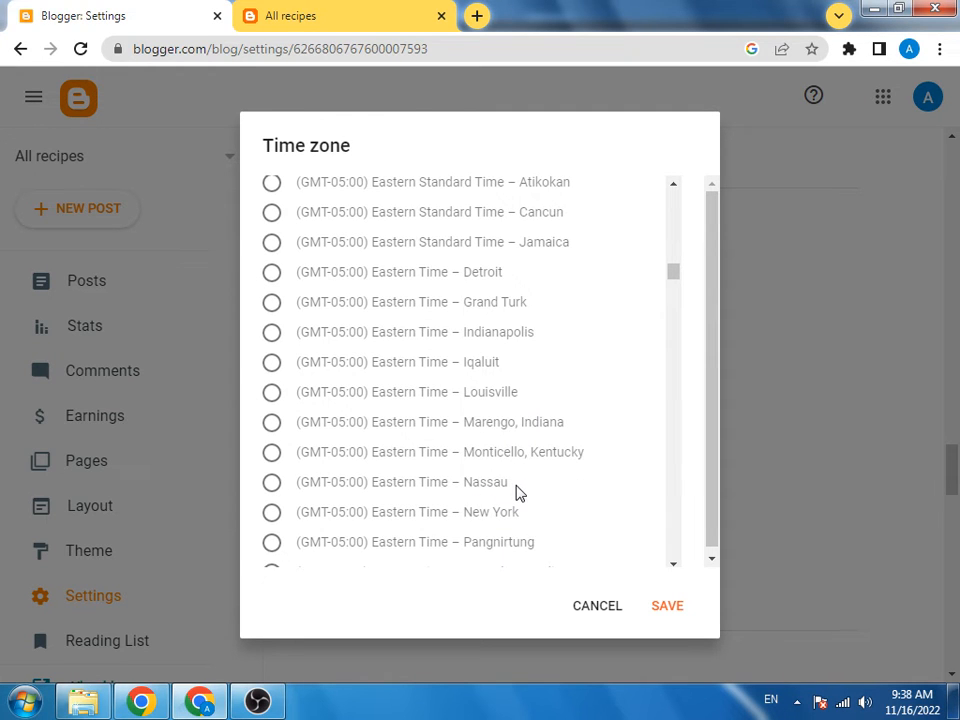
{"action": "scroll", "coordinate": [493, 516], "scroll_direction": "down", "scroll_amount": 1}
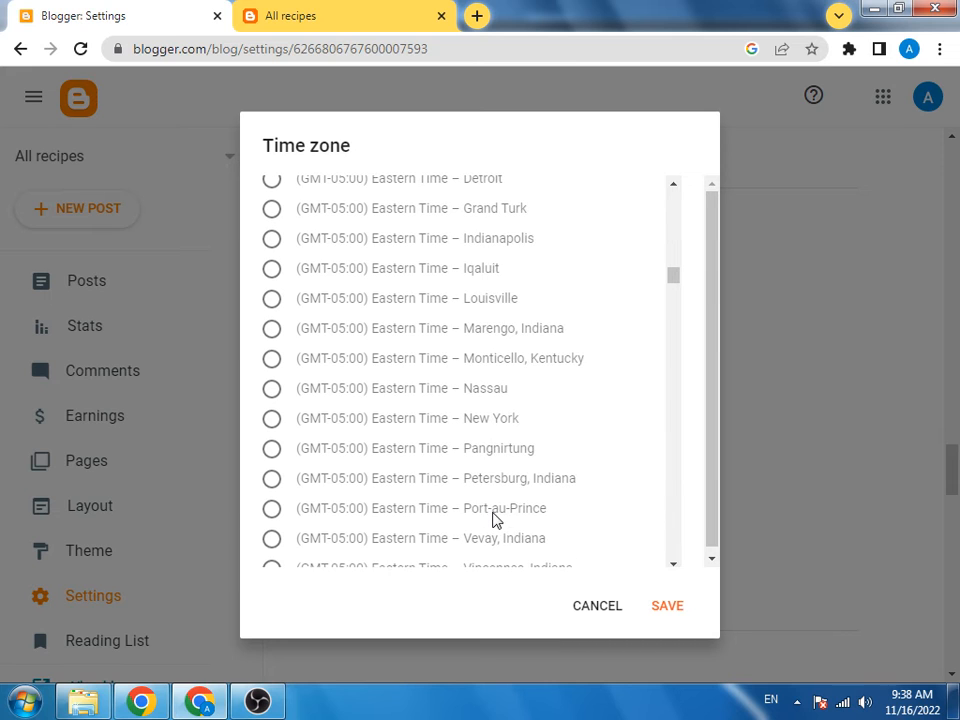
{"action": "scroll", "coordinate": [514, 514], "scroll_direction": "down", "scroll_amount": 1}
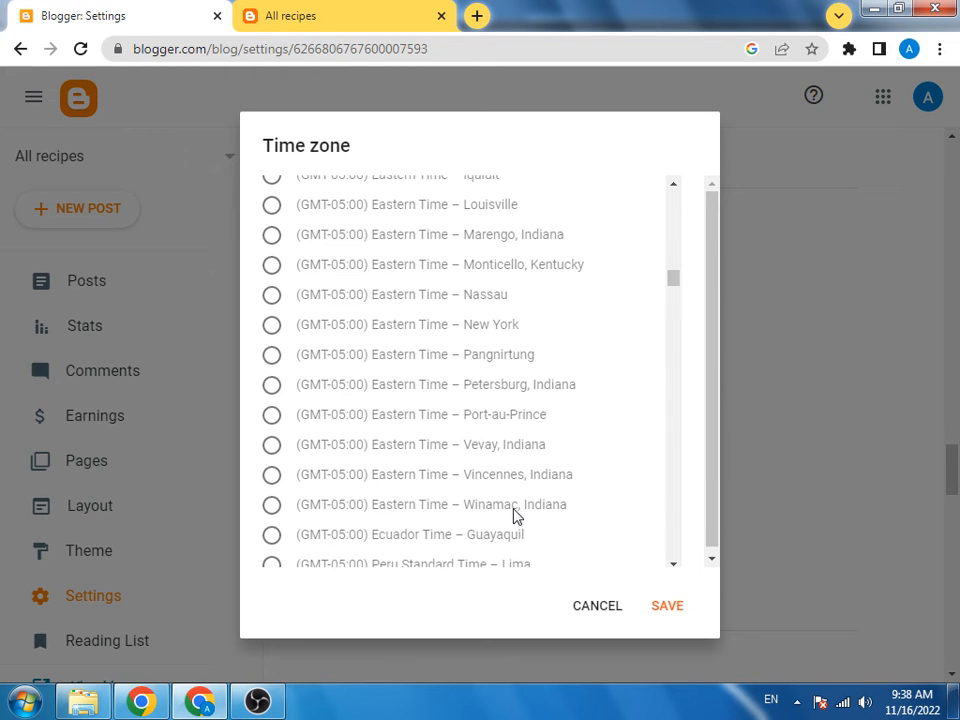
{"action": "scroll", "coordinate": [519, 512], "scroll_direction": "down", "scroll_amount": 1}
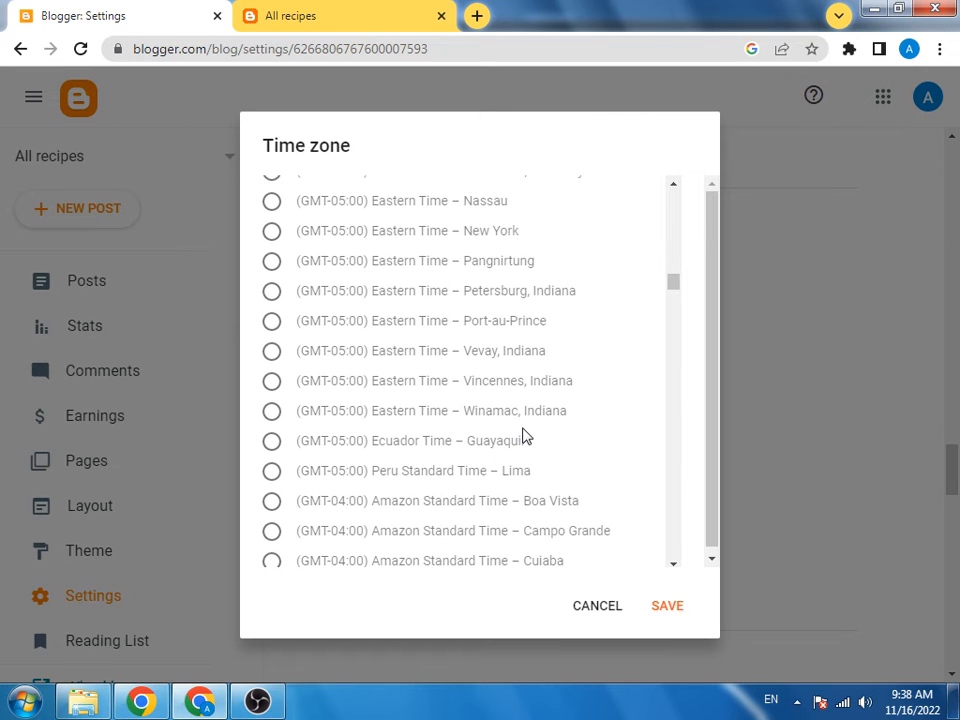
Step: Google 'time zone ppakistan' in a new tab to confirm Pakistan Standard Time is GMT+5
{"action": "left_click", "coordinate": [489, 14]}
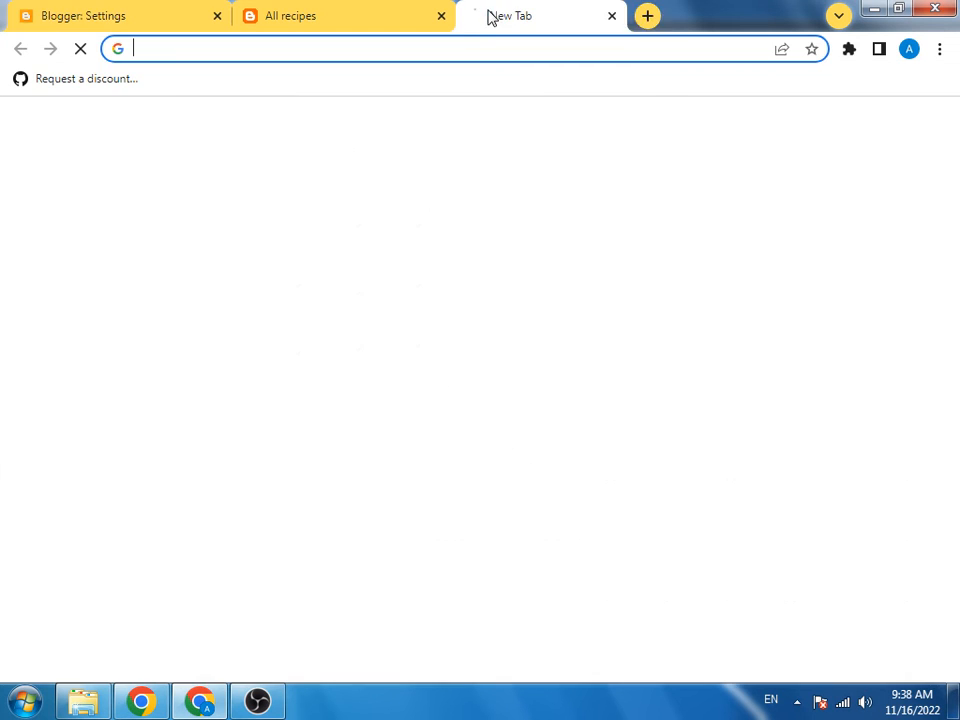
{"action": "type", "text": "tim"}
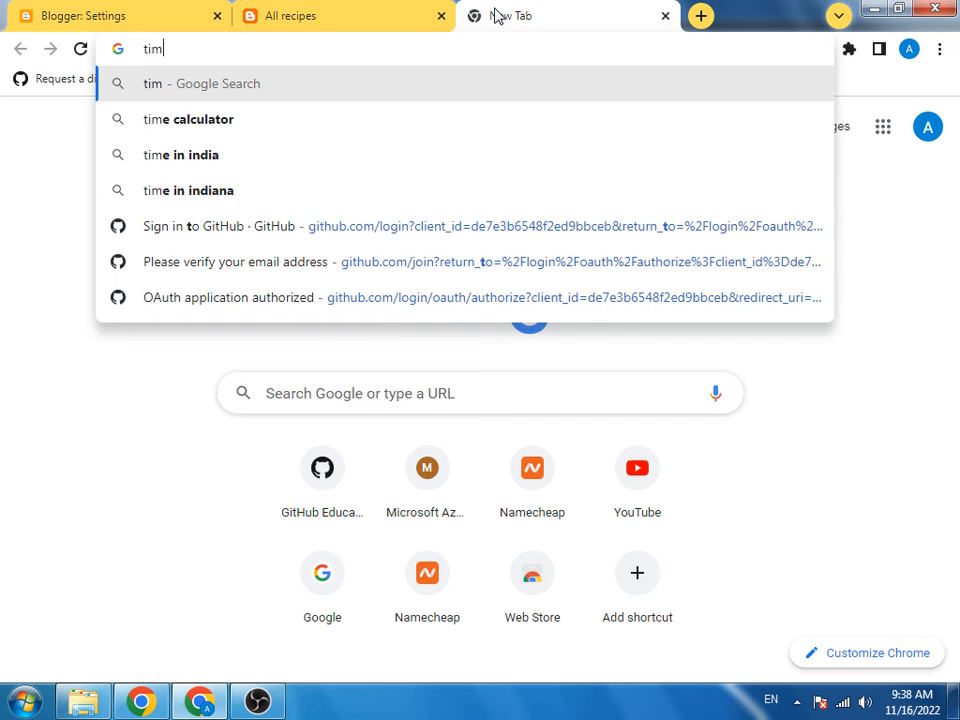
{"action": "type", "text": "e zon"}
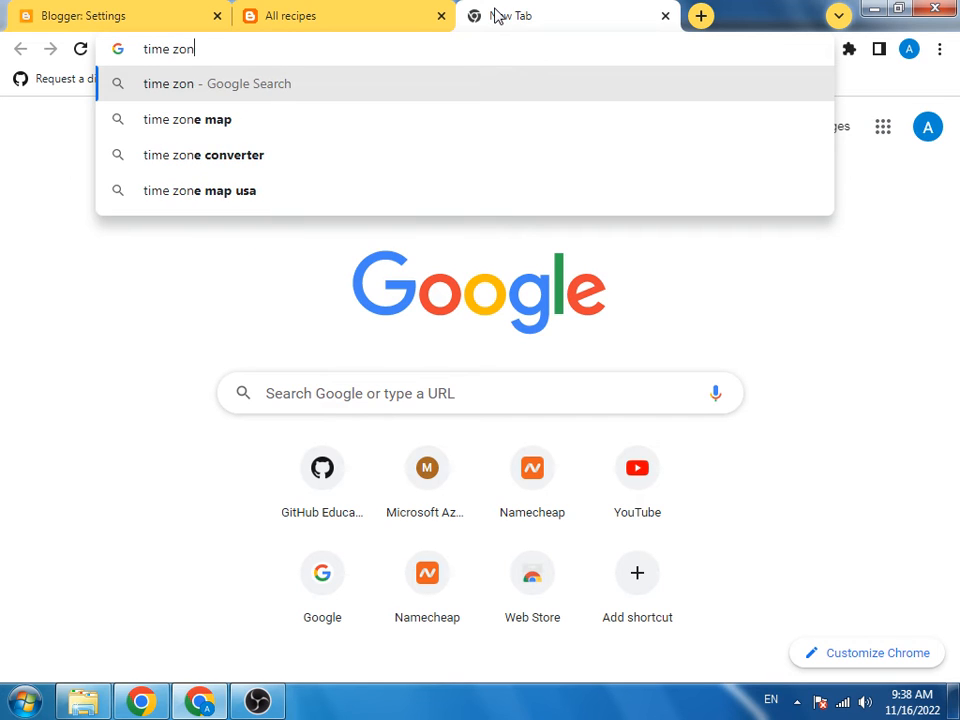
{"action": "type", "text": "e ppaki"}
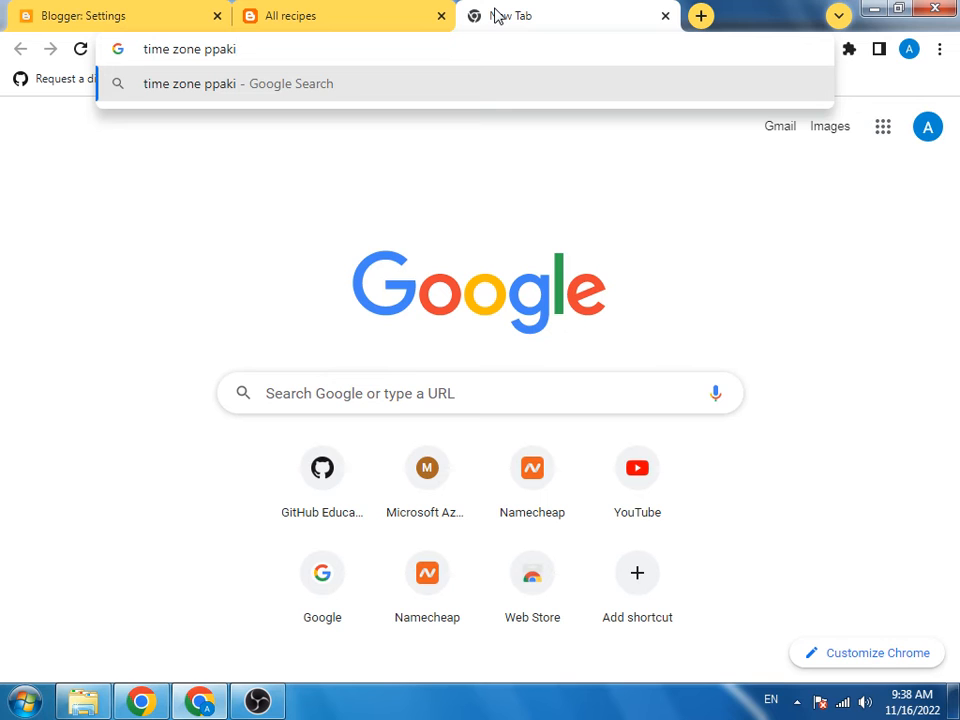
{"action": "type", "text": "stan"}
{"action": "key", "text": "Return"}
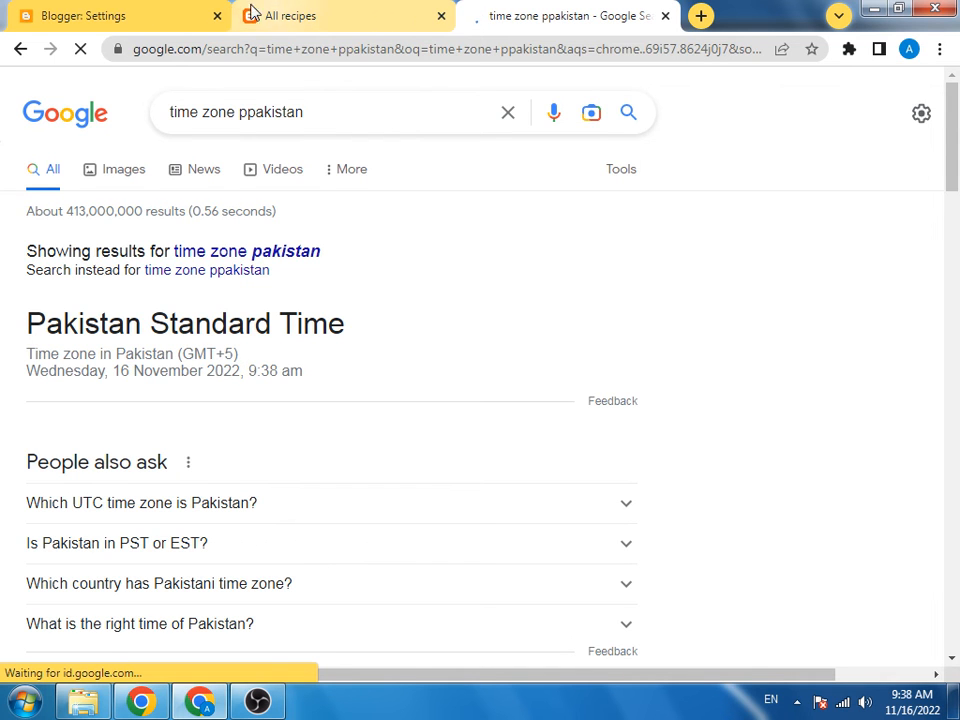
{"action": "left_click", "coordinate": [85, 15]}
Step: Choose (GMT+05:00) Pakistan Standard Time – Karachi in the time zone list and save it
{"action": "scroll", "coordinate": [522, 503], "scroll_direction": "down", "scroll_amount": 20}
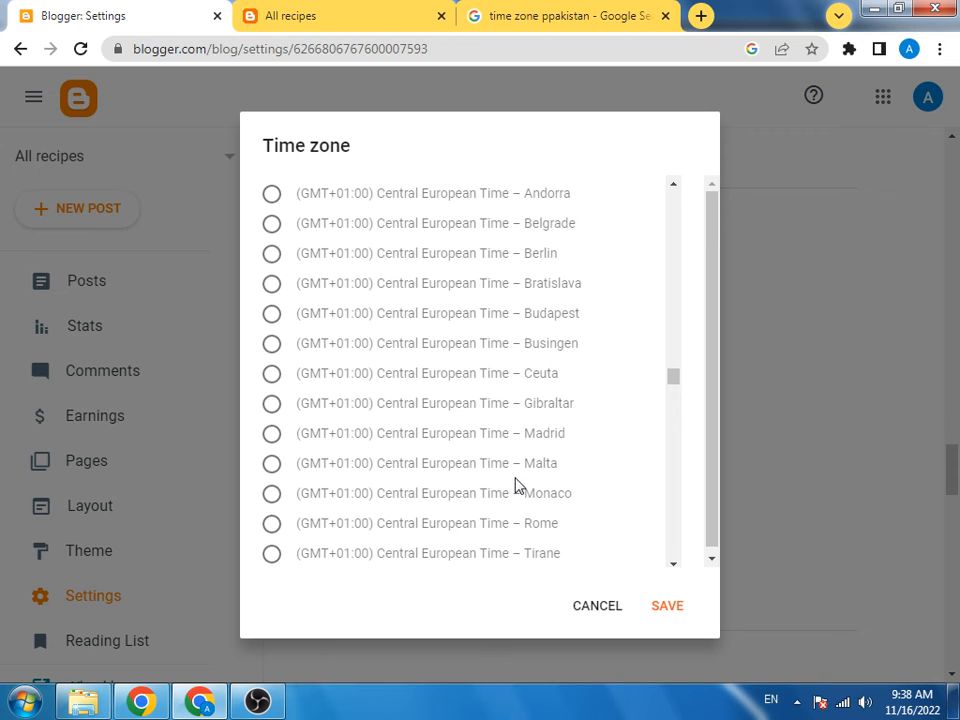
{"action": "scroll", "coordinate": [514, 484], "scroll_direction": "down", "scroll_amount": 12}
{"action": "scroll", "coordinate": [516, 484], "scroll_direction": "down", "scroll_amount": 12}
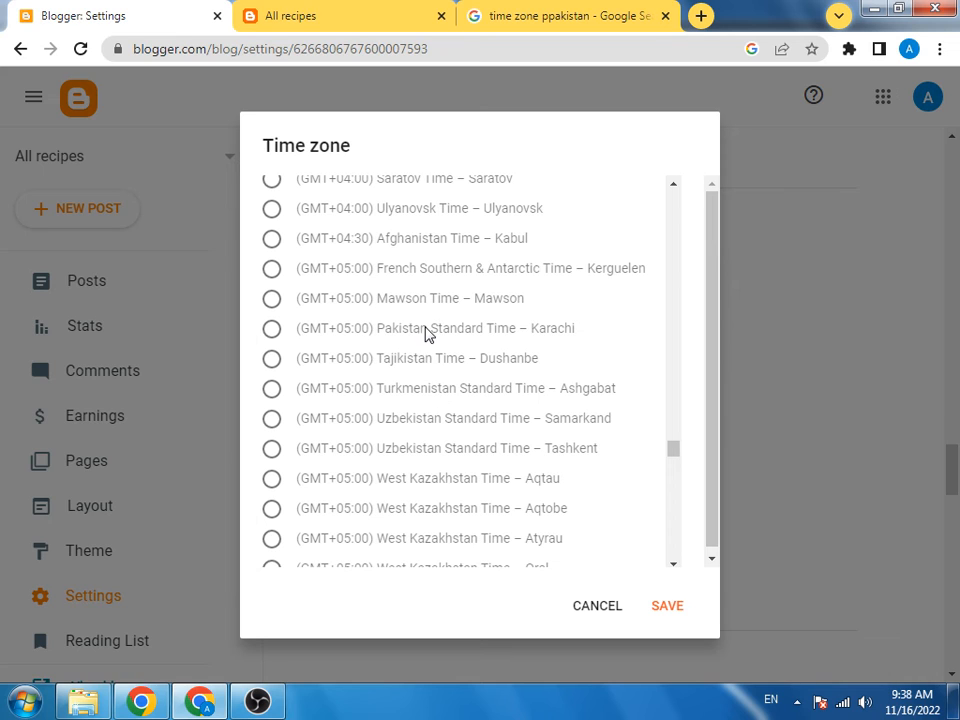
{"action": "scroll", "coordinate": [424, 325], "scroll_direction": "up", "scroll_amount": 1}
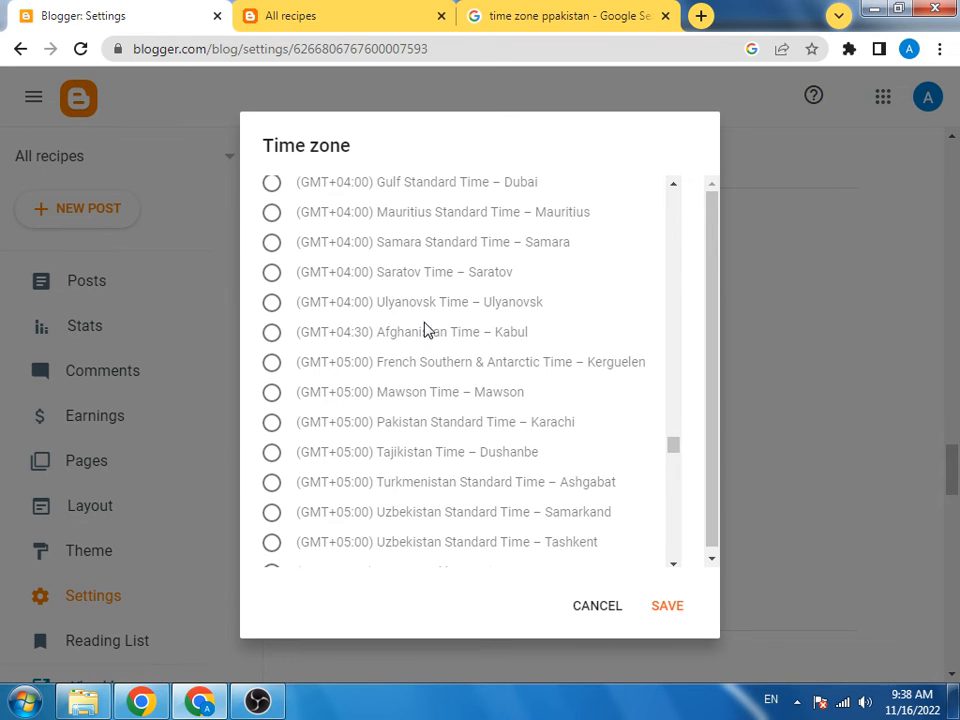
{"action": "left_click", "coordinate": [410, 425]}
{"action": "left_click", "coordinate": [667, 608]}
{"action": "scroll", "coordinate": [461, 542], "scroll_direction": "down", "scroll_amount": 9}
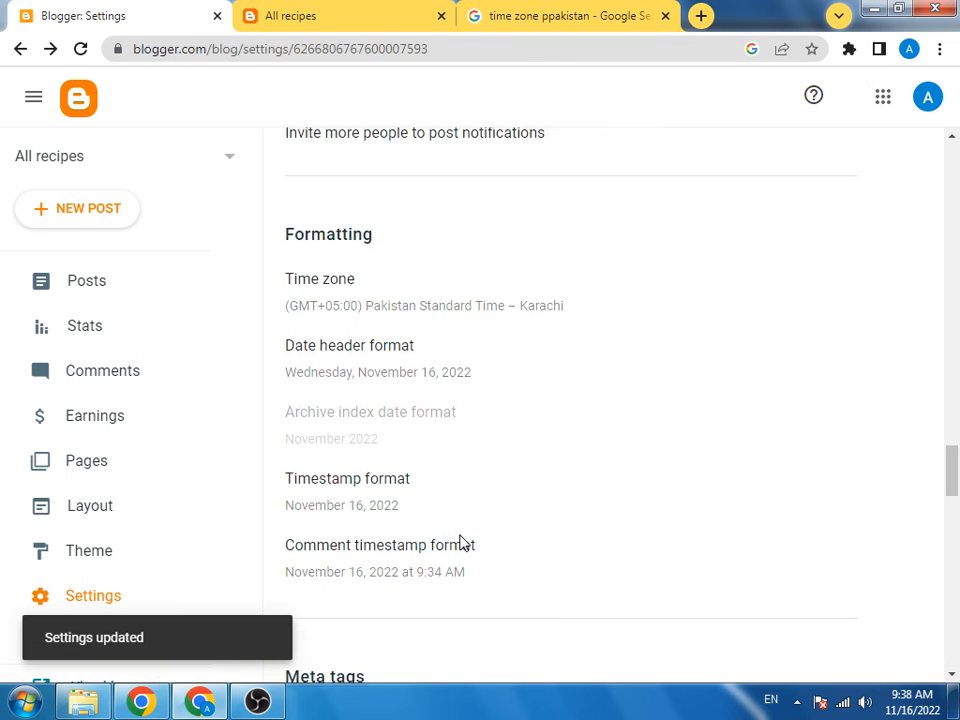
{"action": "scroll", "coordinate": [455, 550], "scroll_direction": "up", "scroll_amount": 10}
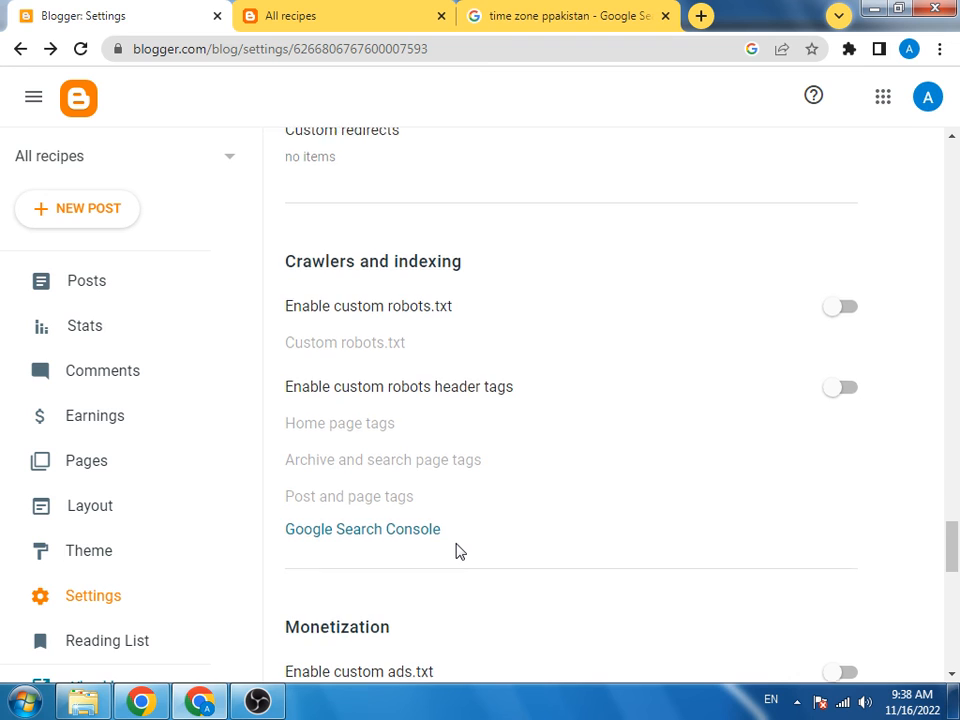
{"action": "scroll", "coordinate": [455, 550], "scroll_direction": "up", "scroll_amount": 10}
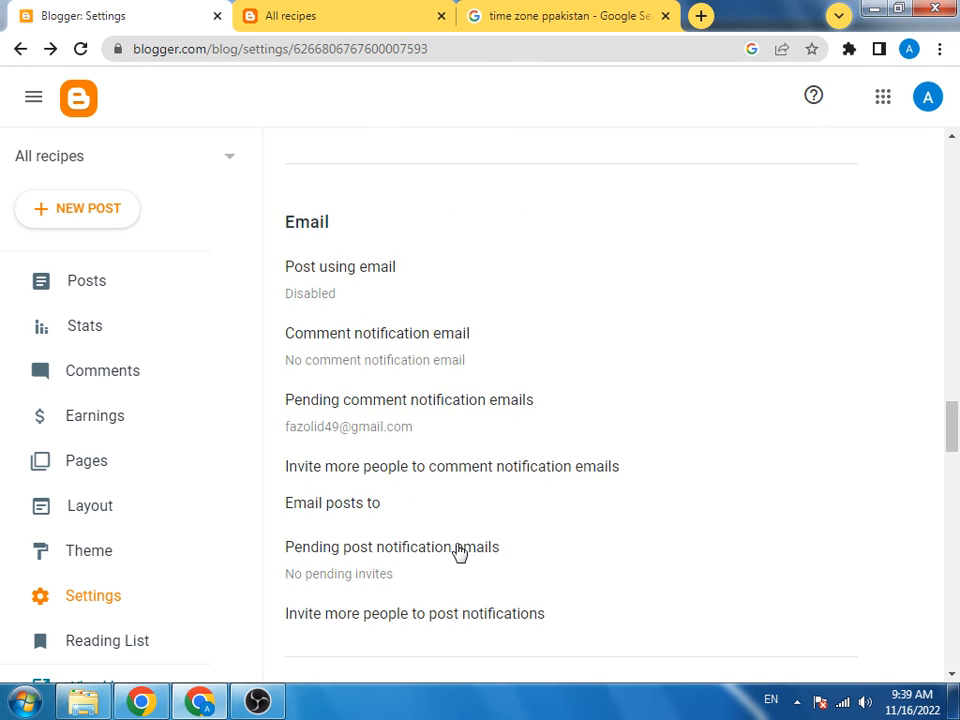
{"action": "scroll", "coordinate": [455, 550], "scroll_direction": "up", "scroll_amount": 12}
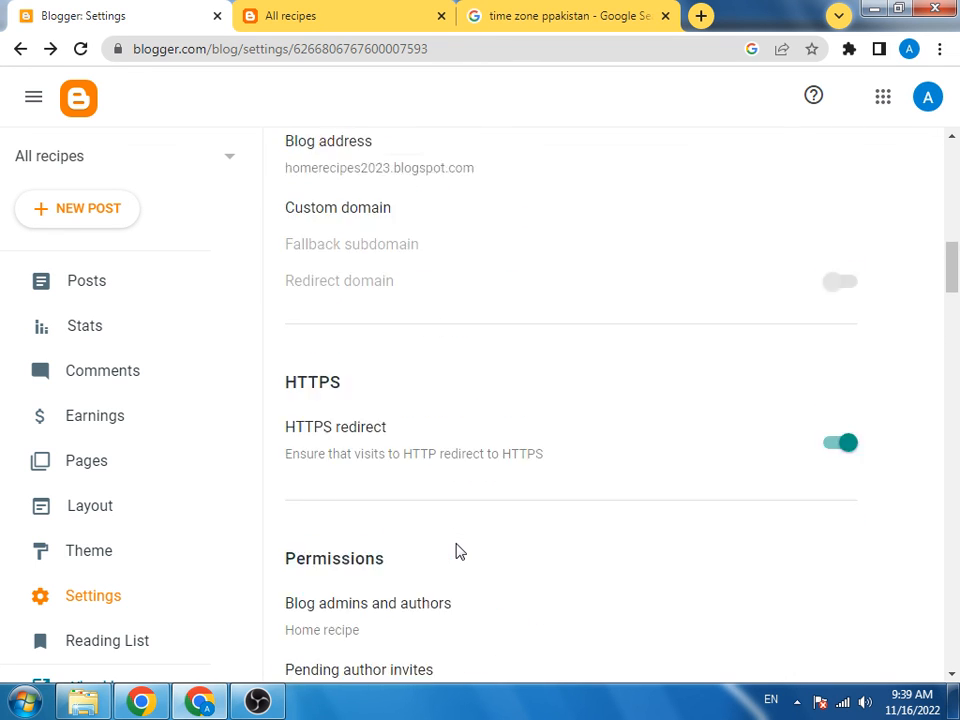
{"action": "scroll", "coordinate": [455, 550], "scroll_direction": "up", "scroll_amount": 2}
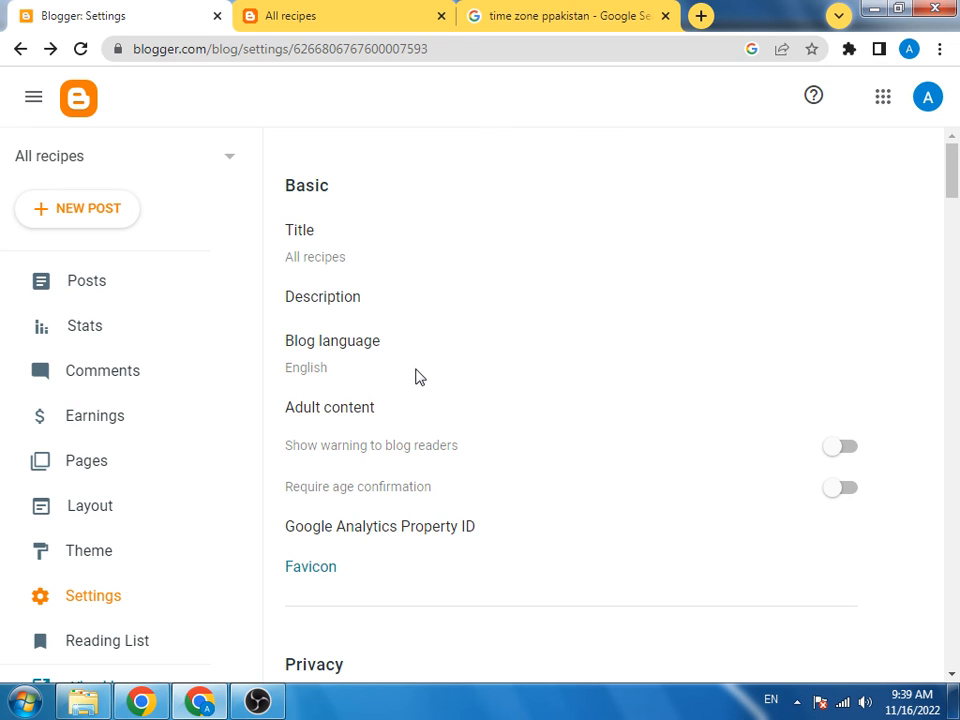
{"action": "scroll", "coordinate": [418, 377], "scroll_direction": "down", "scroll_amount": 1}
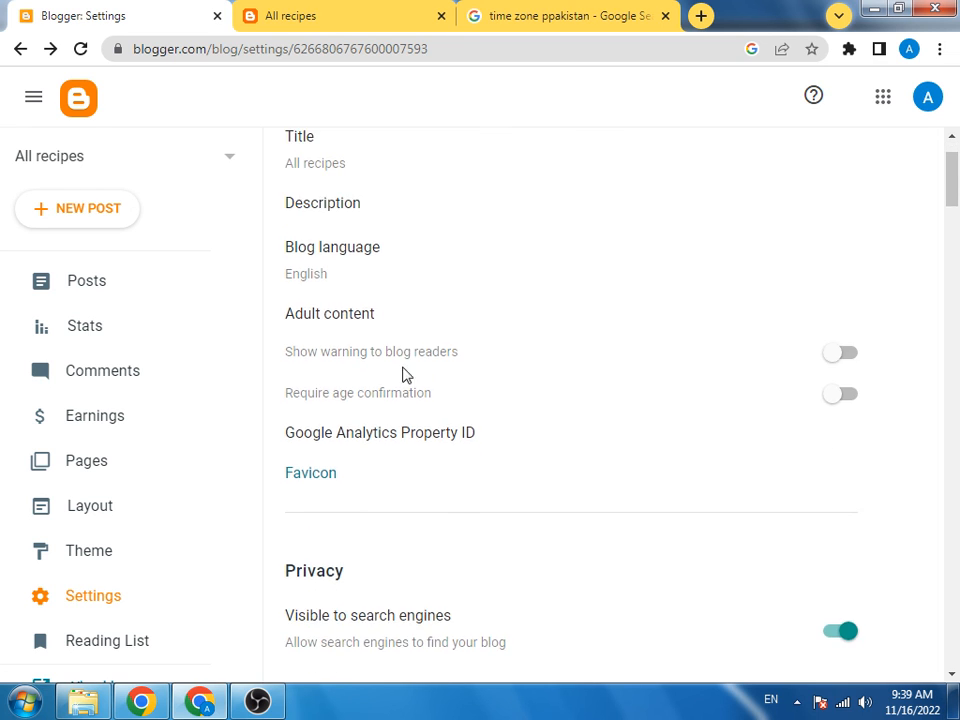
{"action": "scroll", "coordinate": [395, 356], "scroll_direction": "down", "scroll_amount": 2}
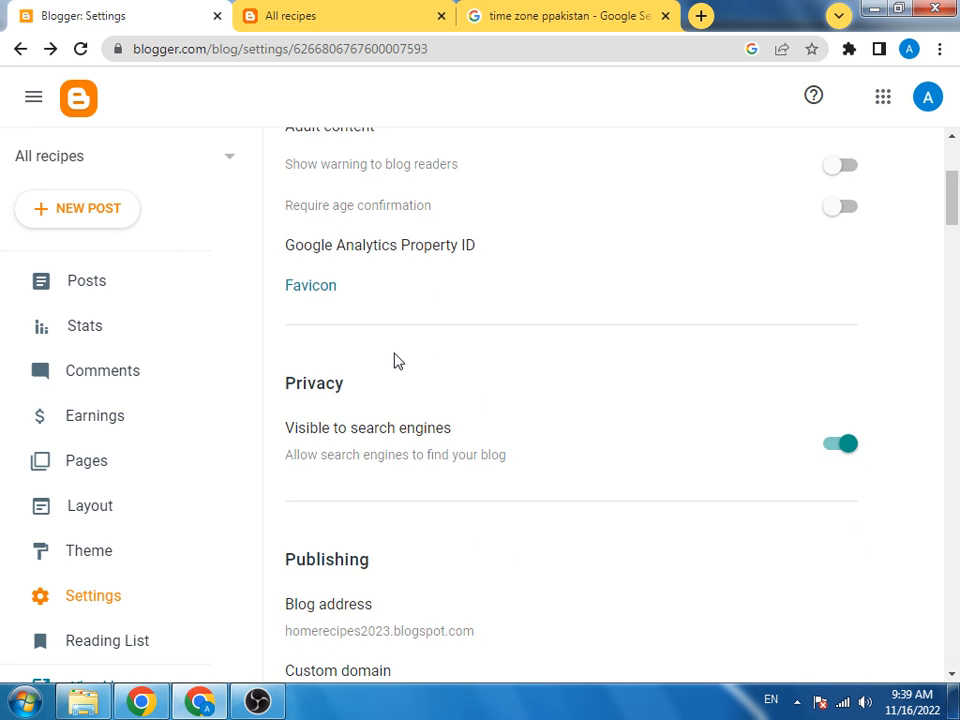
{"action": "scroll", "coordinate": [405, 377], "scroll_direction": "up", "scroll_amount": 3}
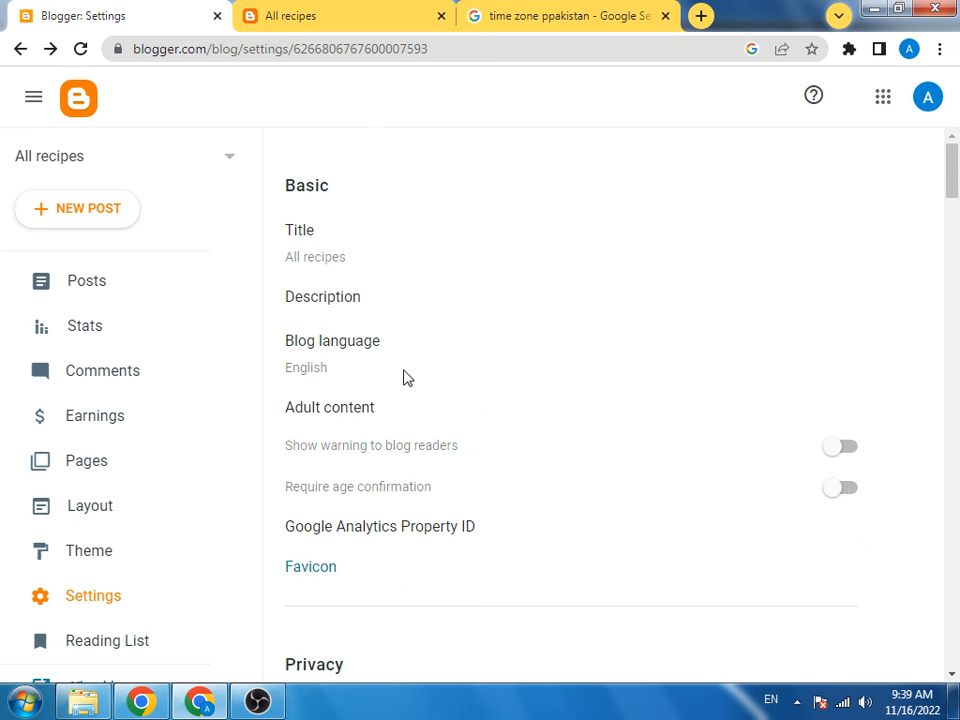